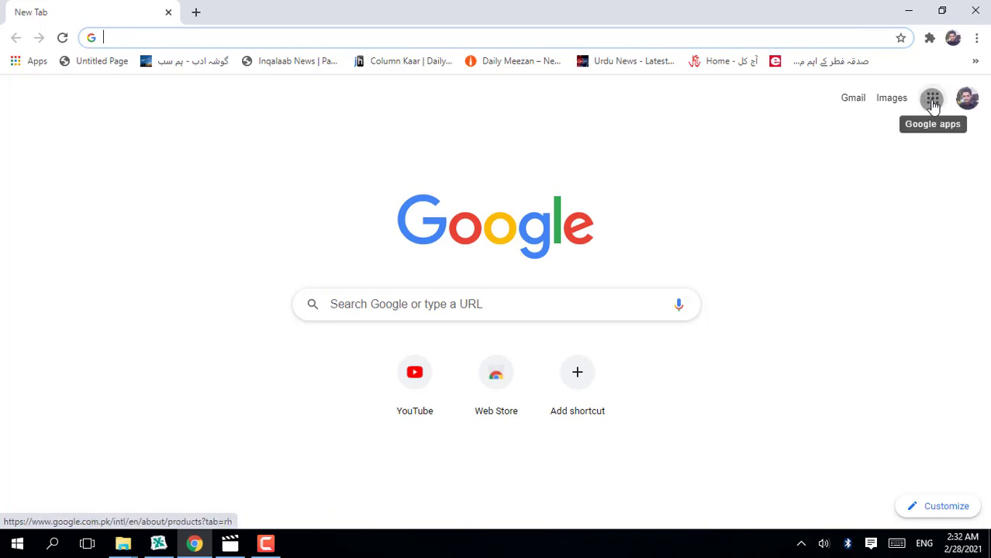
Go to YouTube from the Google apps list and start uploading a new video to the channel
left_click(933, 101)
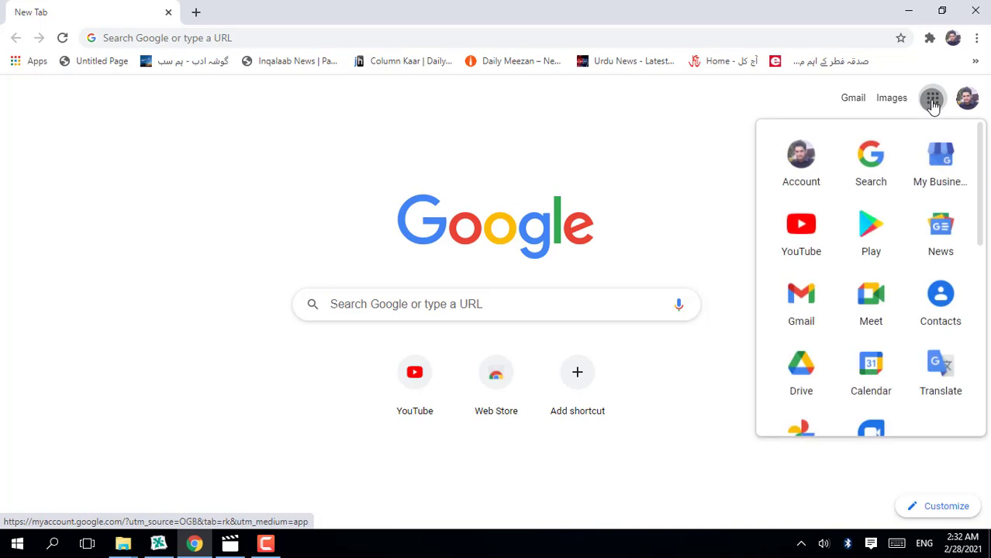
left_click(796, 234)
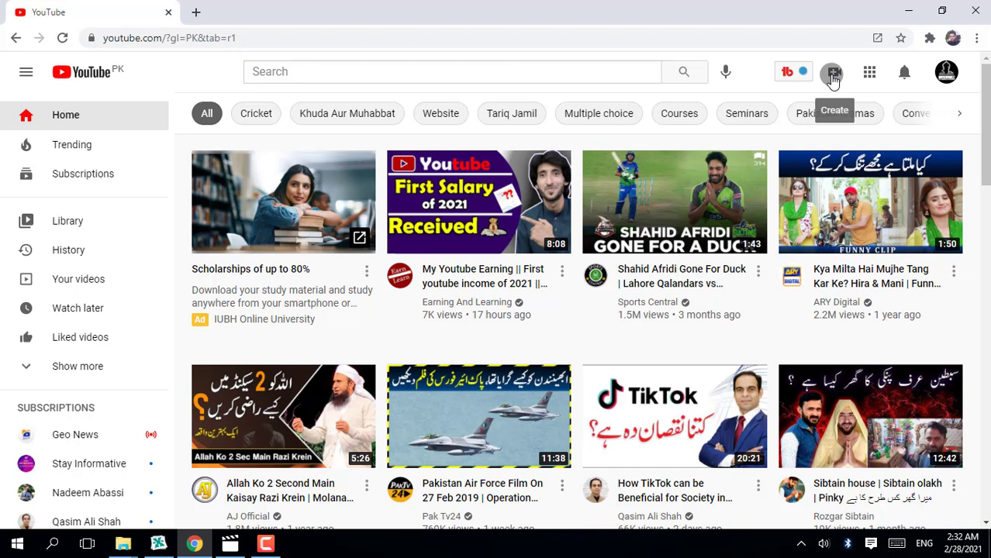
left_click(833, 78)
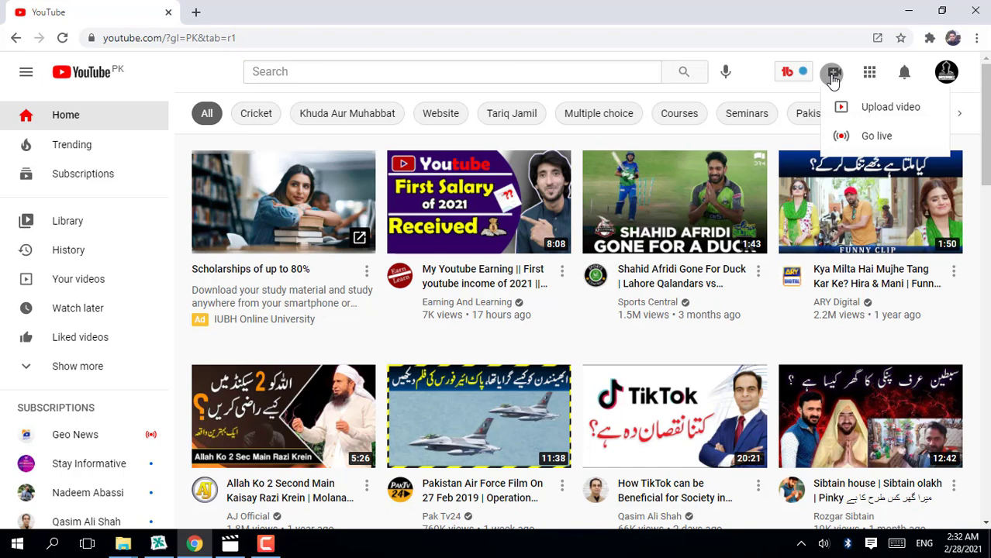
left_click(862, 138)
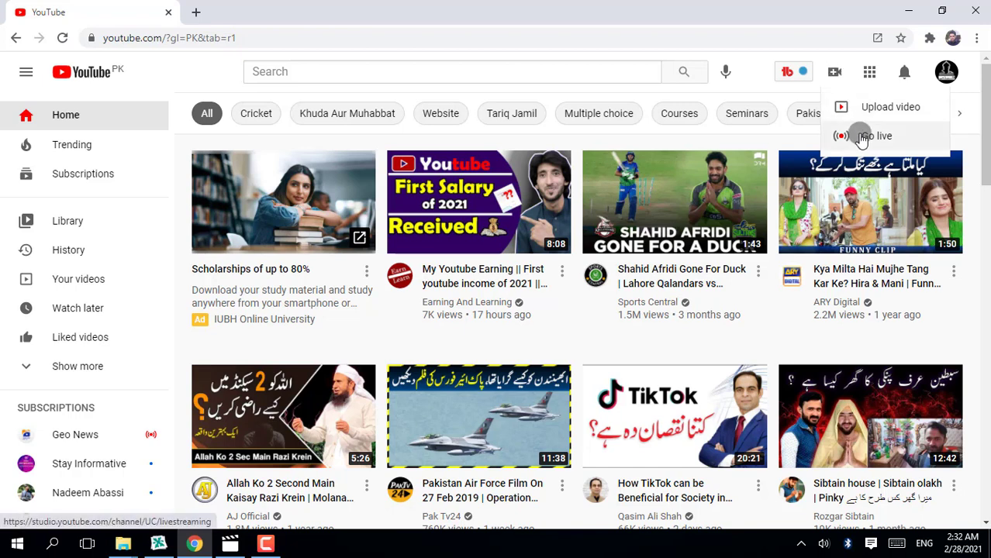
left_click(890, 109)
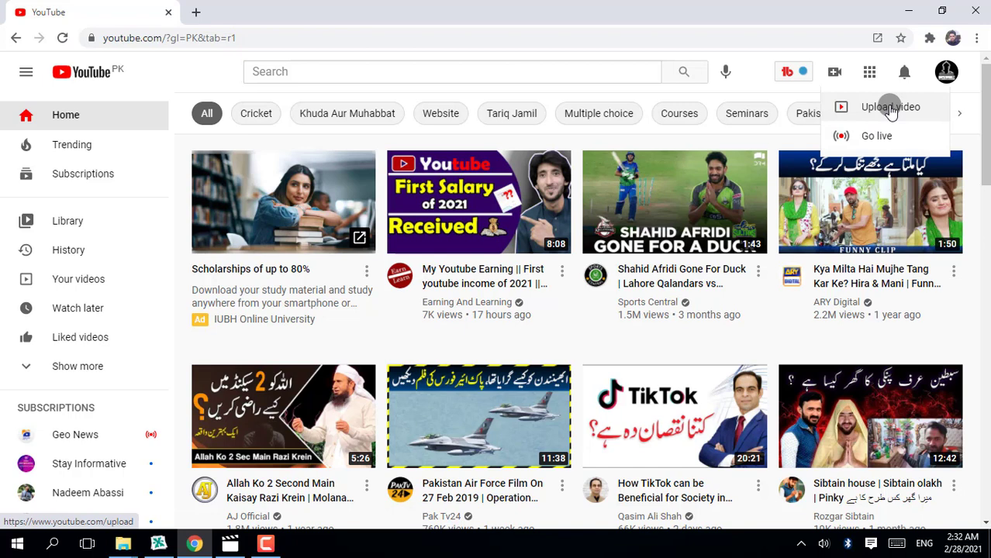
left_click(890, 108)
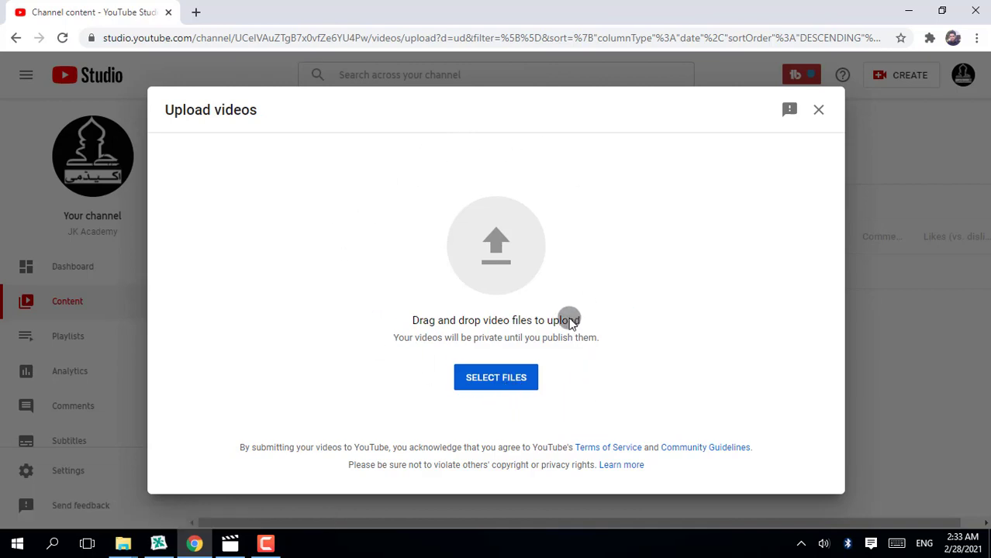
Upload "pakistan General Knawledge part 5" from practical work (I:), SGC Tutorials, General Knlg Pakistn rough, in the Pakistan General Knowledge mixed folder
left_click(494, 382)
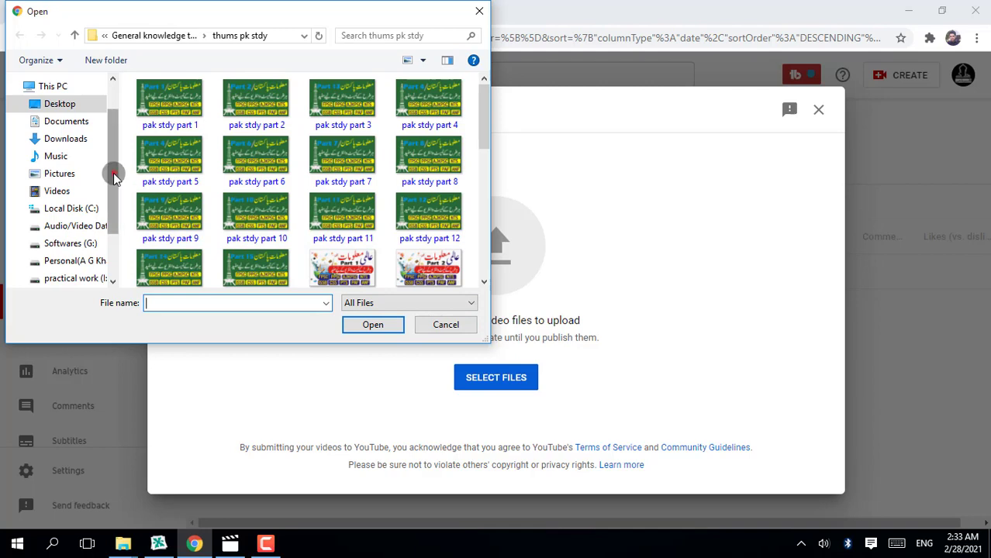
left_click_drag(114, 177, 110, 200)
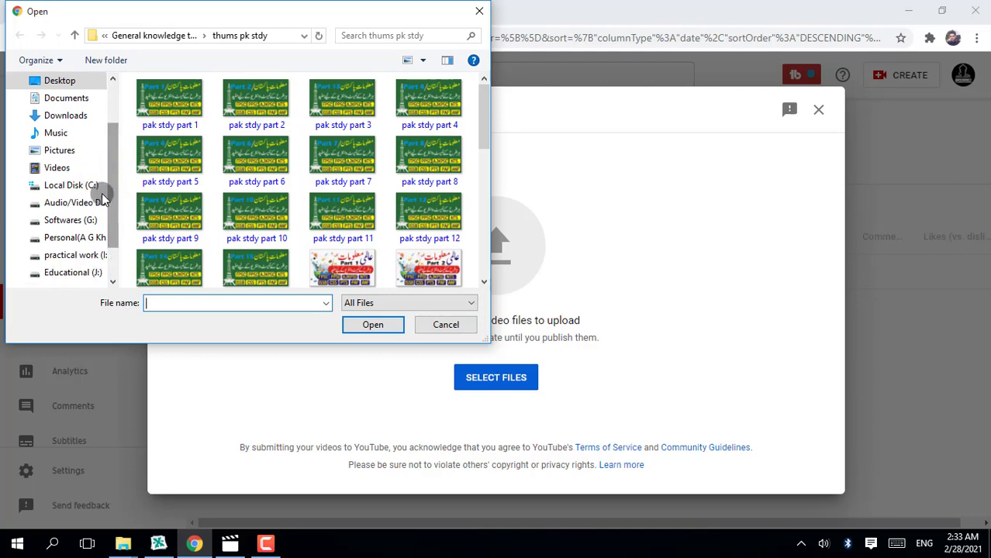
left_click(52, 259)
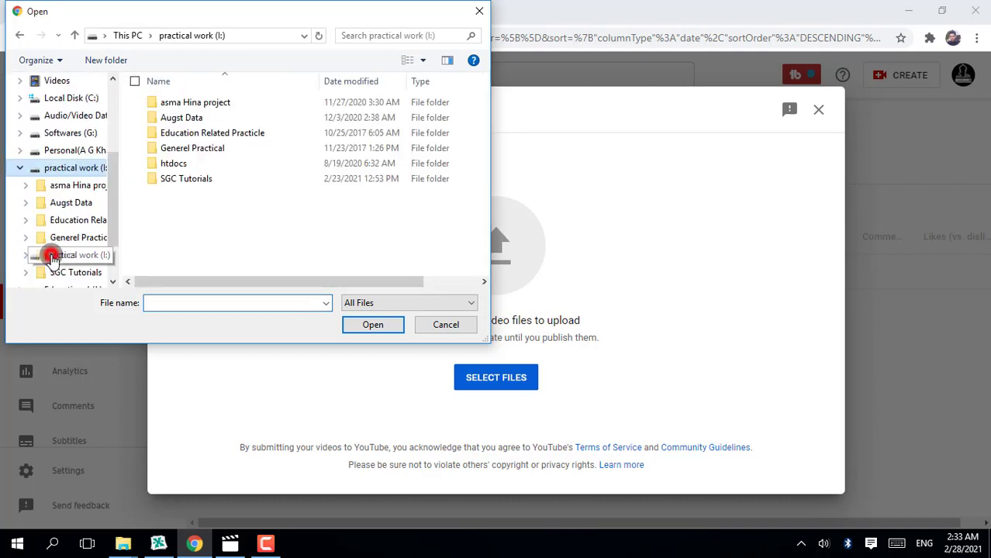
double_click(181, 178)
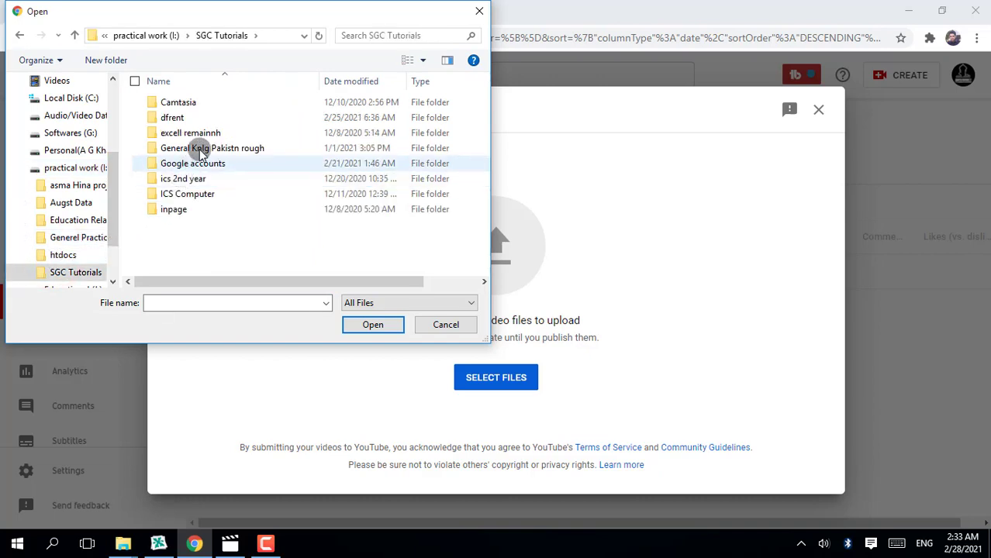
double_click(202, 150)
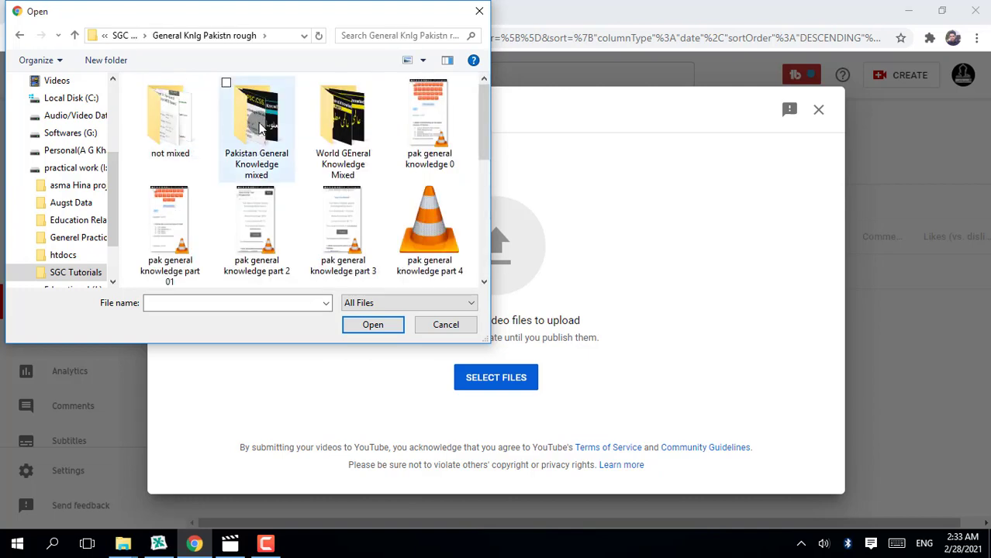
double_click(261, 128)
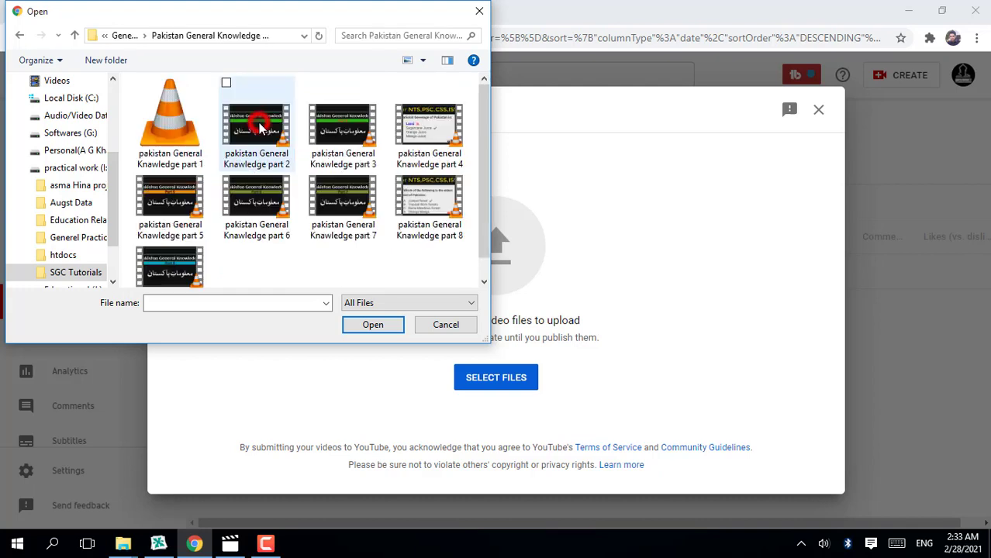
left_click(177, 203)
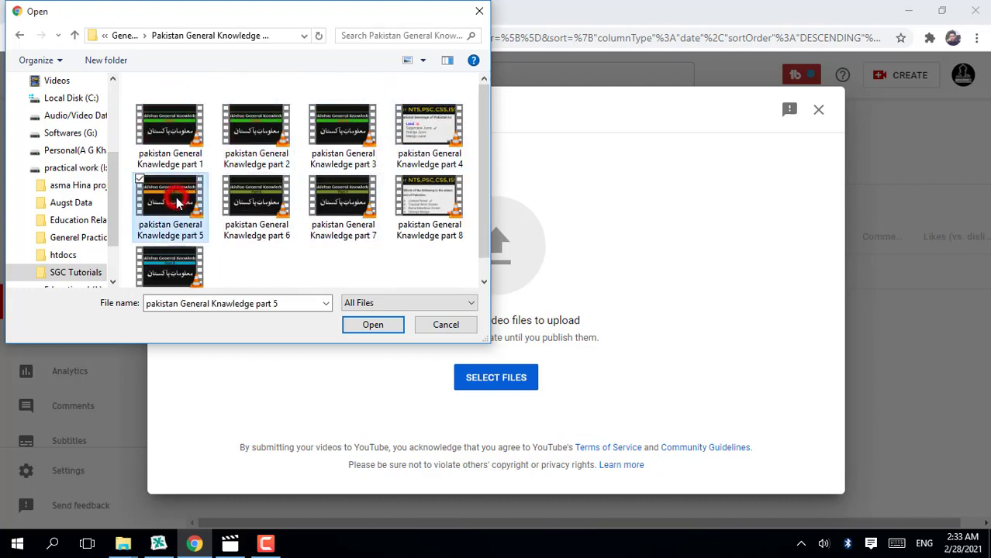
left_click(350, 324)
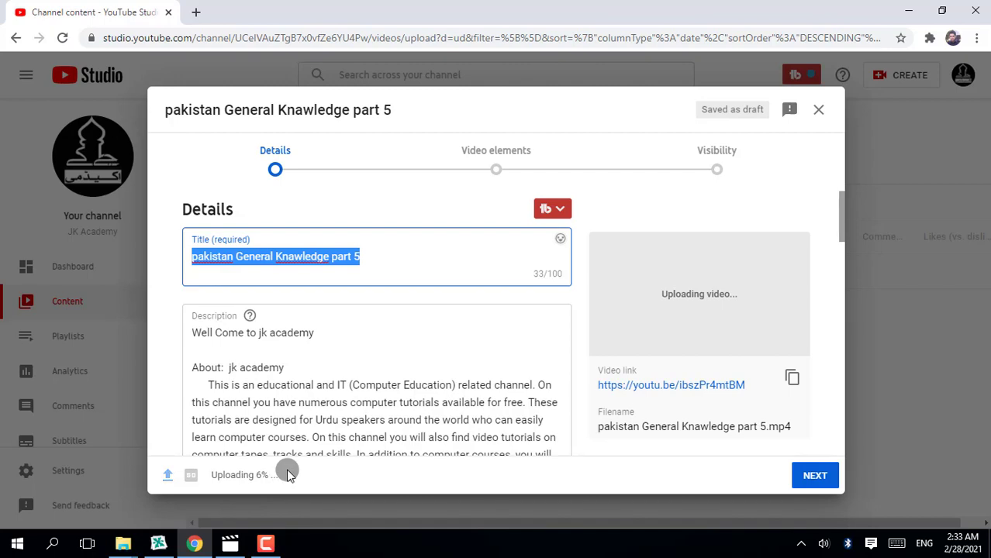
Correct the spelling in the video title so it reads "Pakistan General Knowledge part 5"
left_click(383, 256)
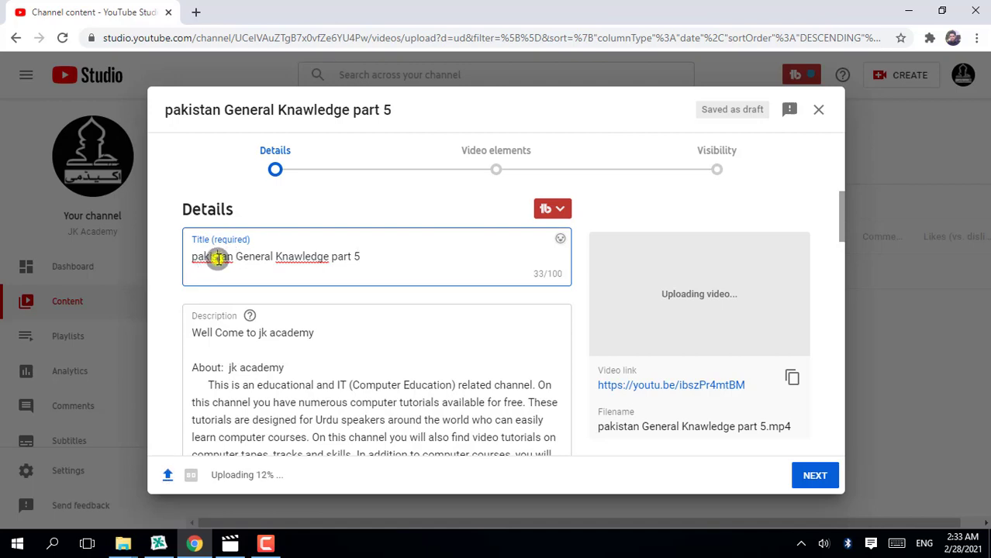
right_click(217, 259)
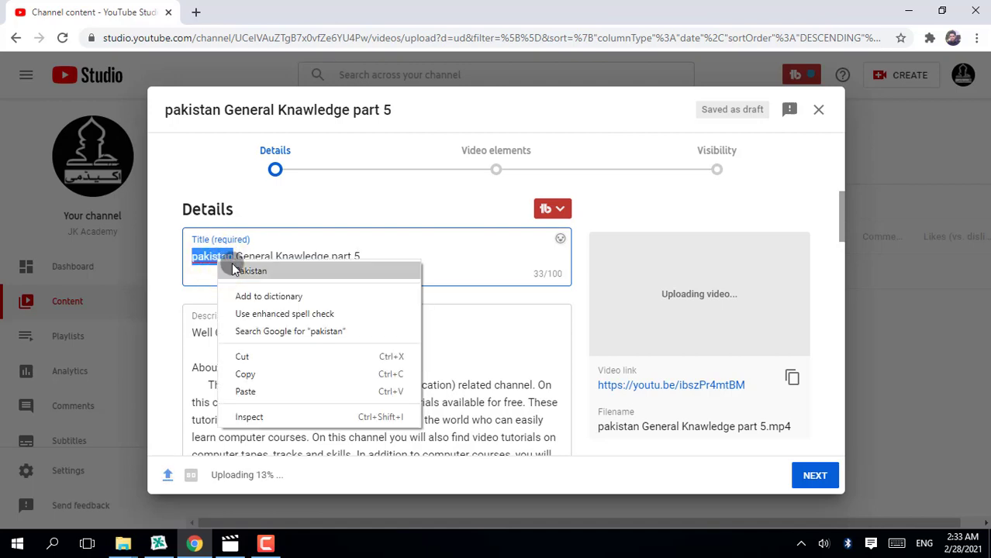
left_click(241, 271)
right_click(289, 258)
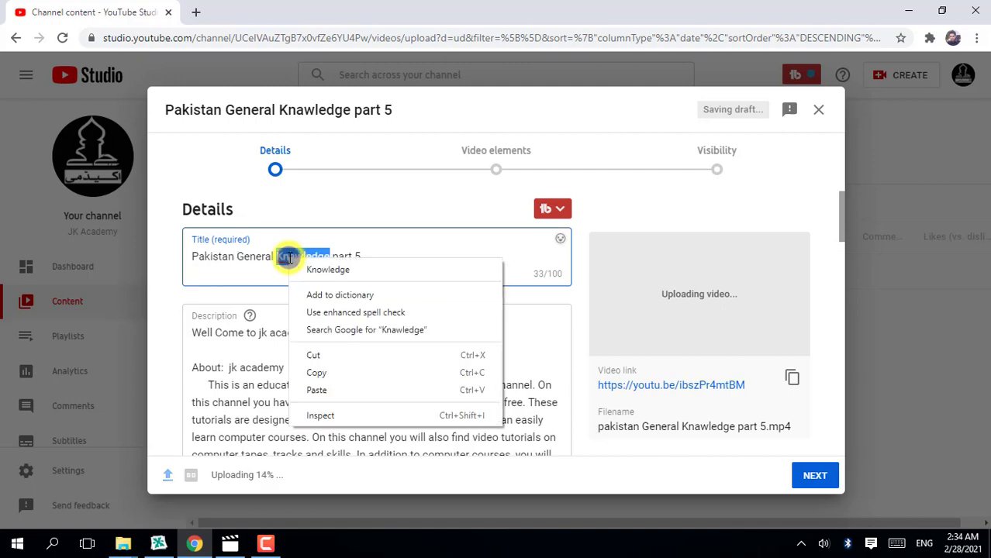
left_click(295, 269)
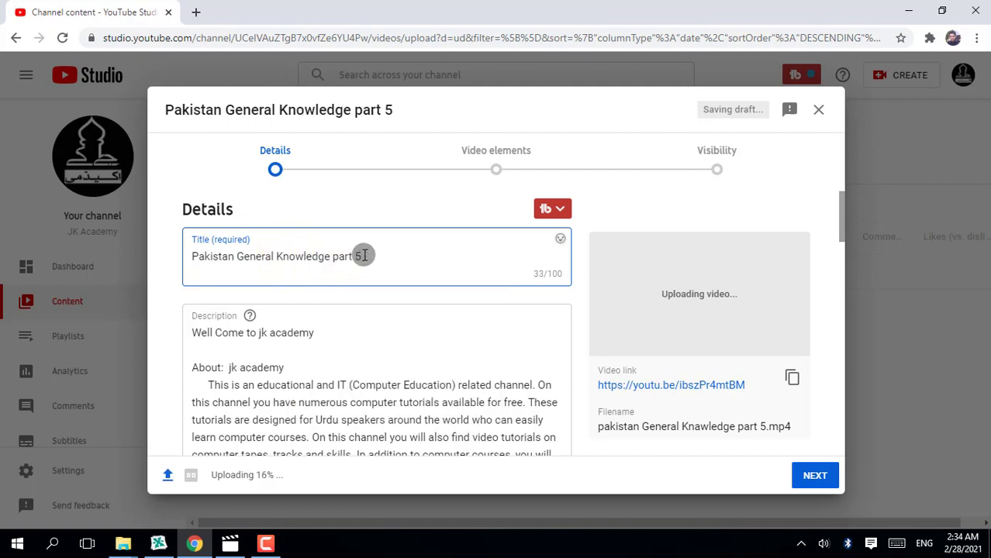
left_click(363, 256)
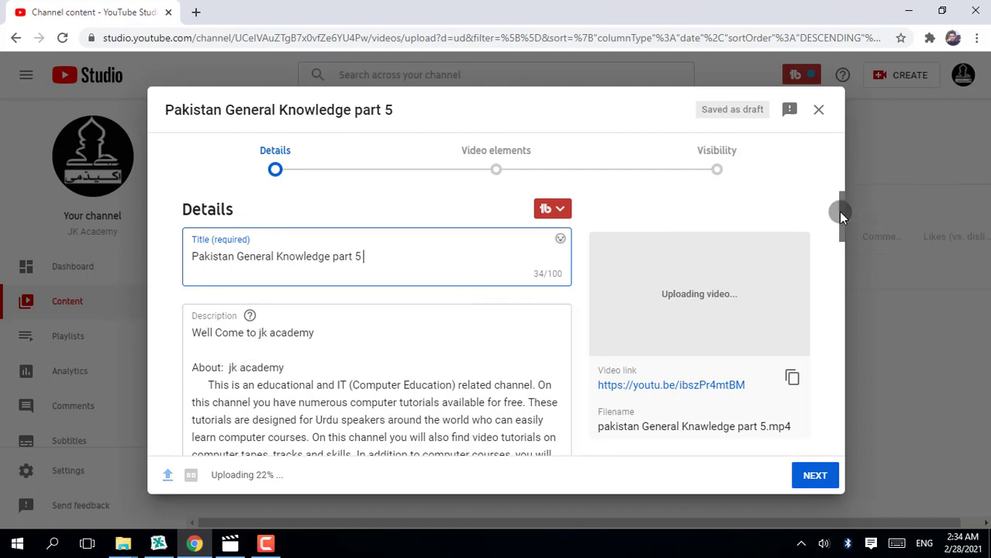
Copy the video title into a new description line below "Well Come to jk academy" and remove the blank line before "About"
left_click(838, 231)
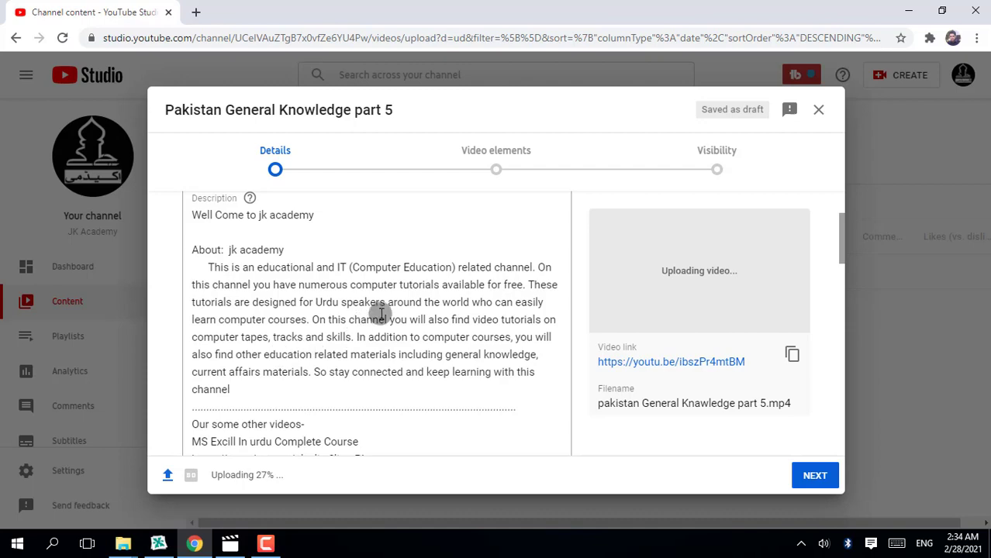
left_click(323, 216)
key("Return")
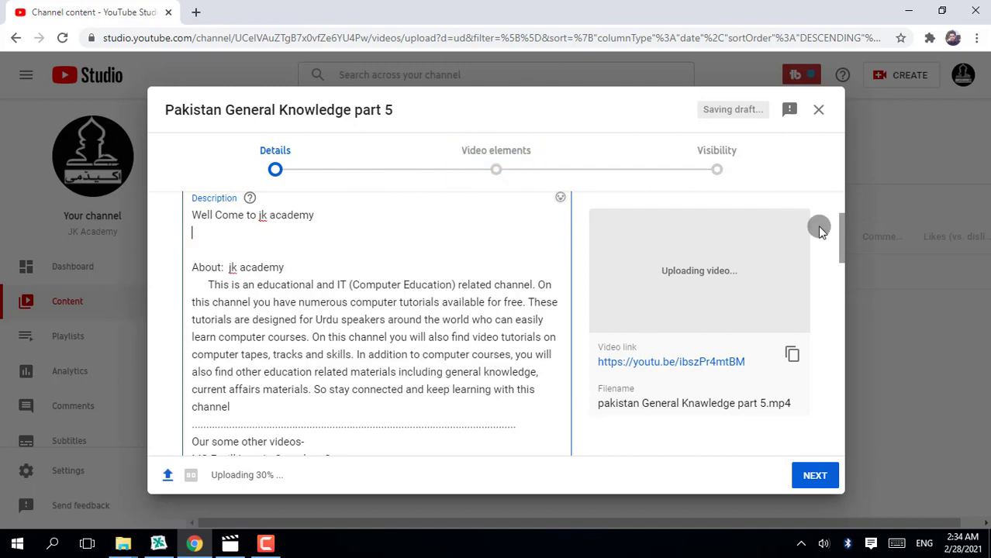
left_click_drag(839, 224, 839, 202)
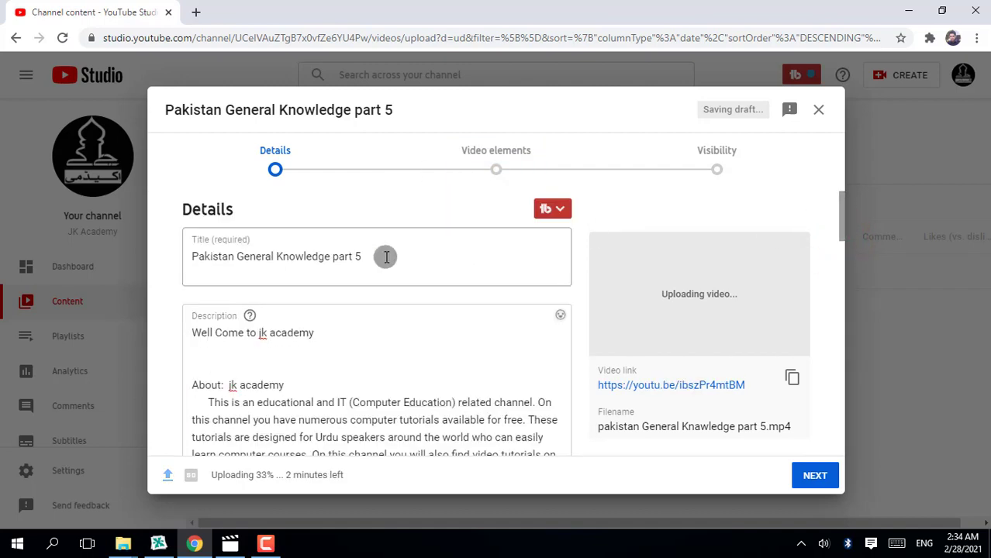
left_click_drag(380, 256, 177, 257)
key("ctrl+c")
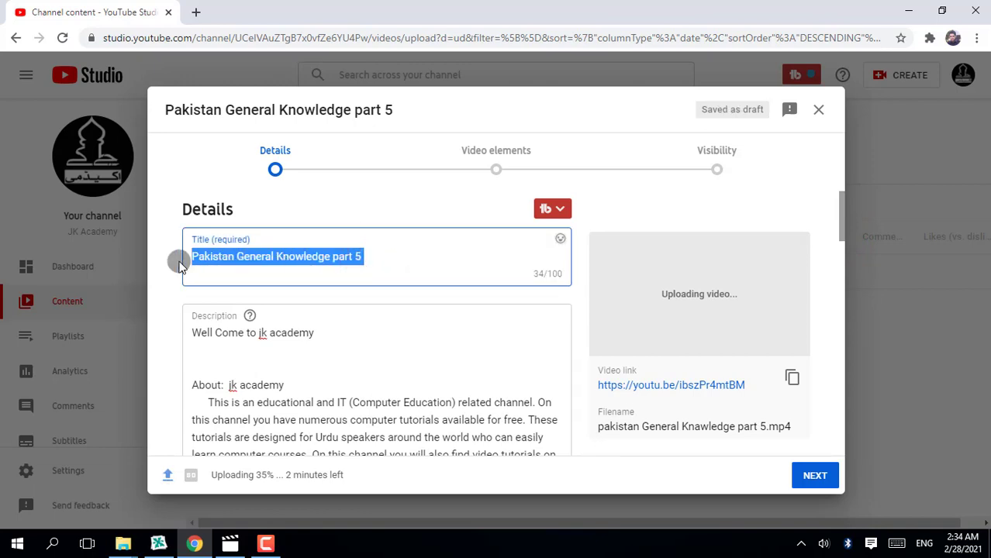
left_click(200, 350)
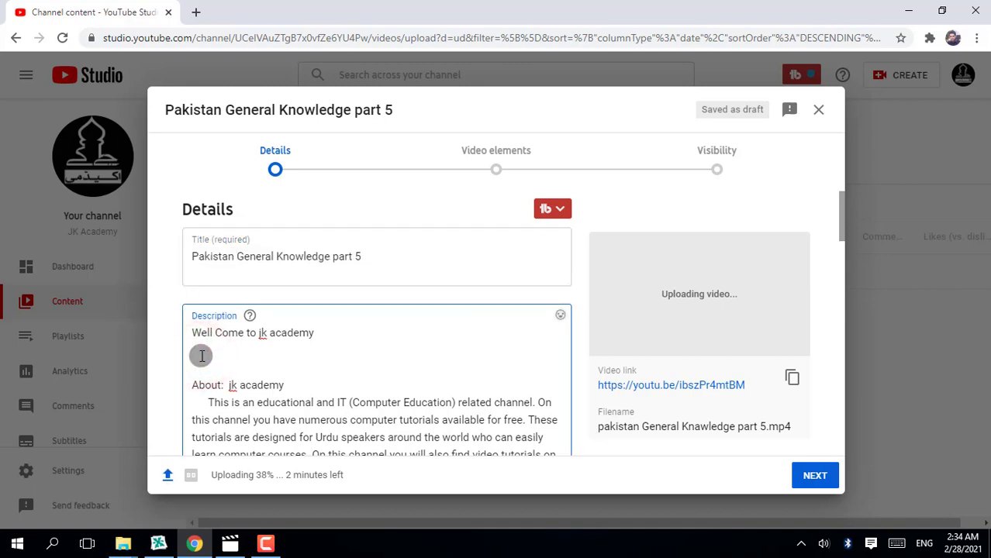
key("ctrl+v")
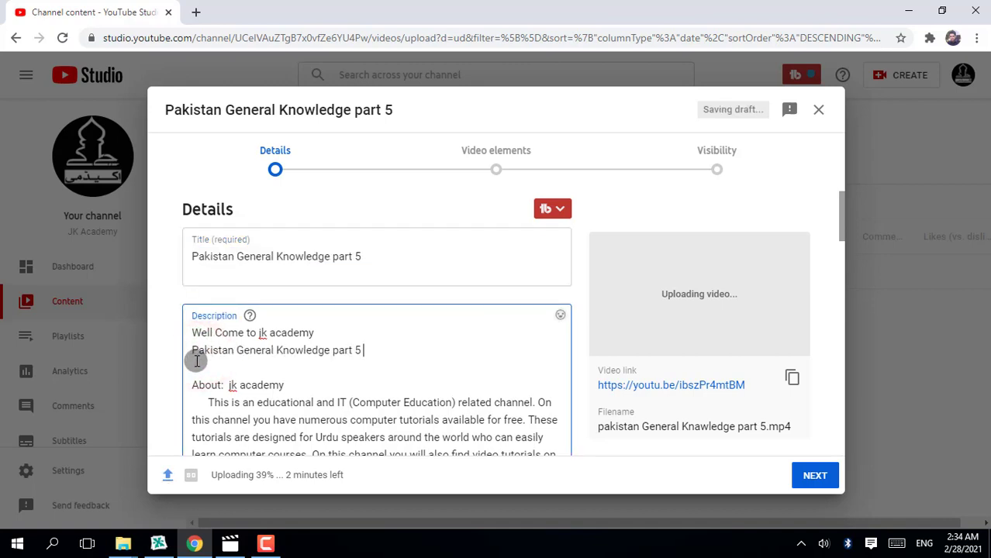
left_click(196, 367)
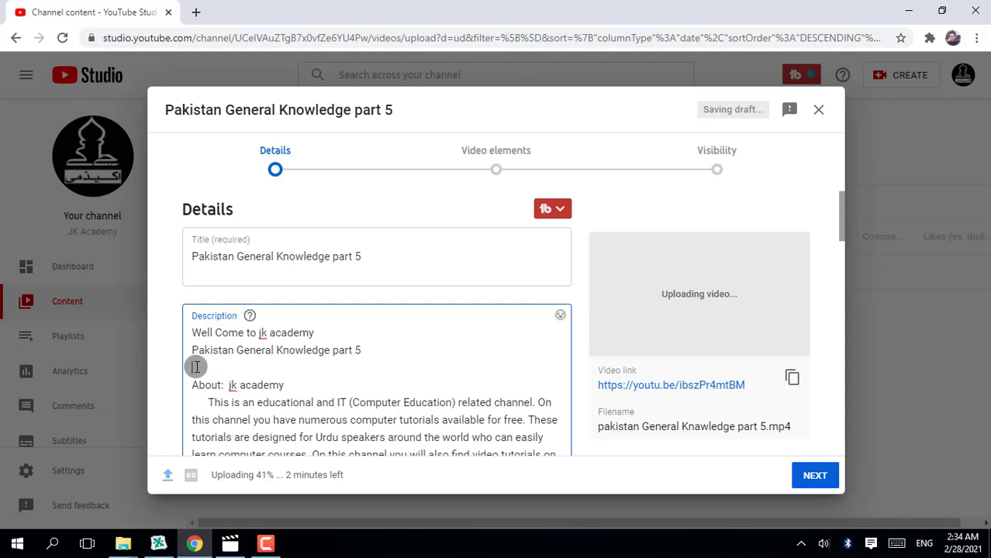
key("Delete")
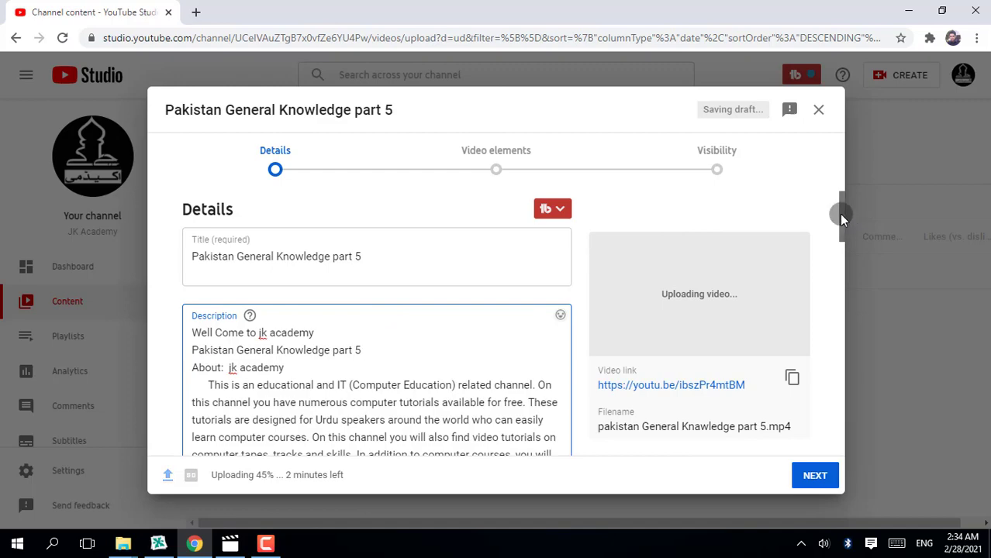
Start uploading a custom thumbnail for the video and browse to the Desktop folder
left_click_drag(842, 218, 824, 369)
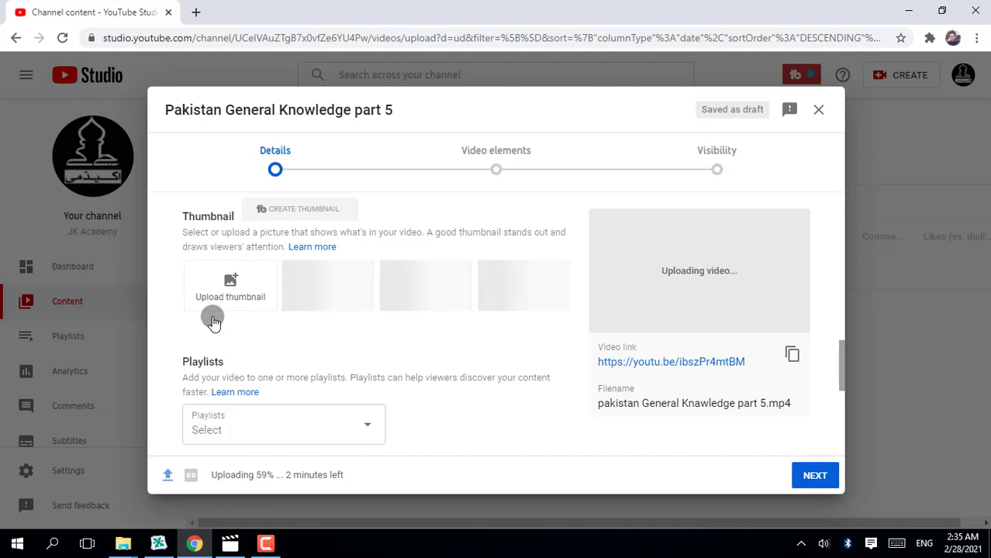
left_click(231, 283)
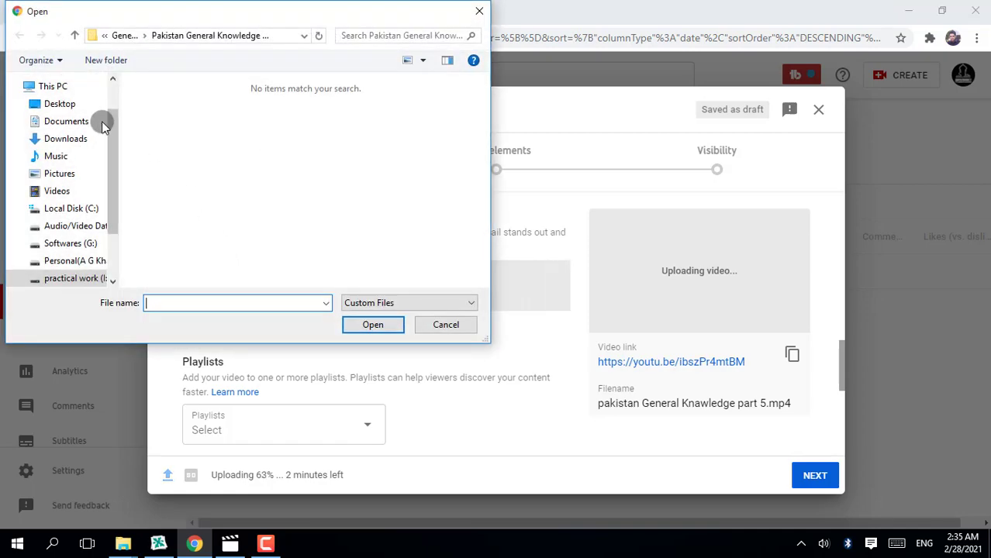
left_click(66, 104)
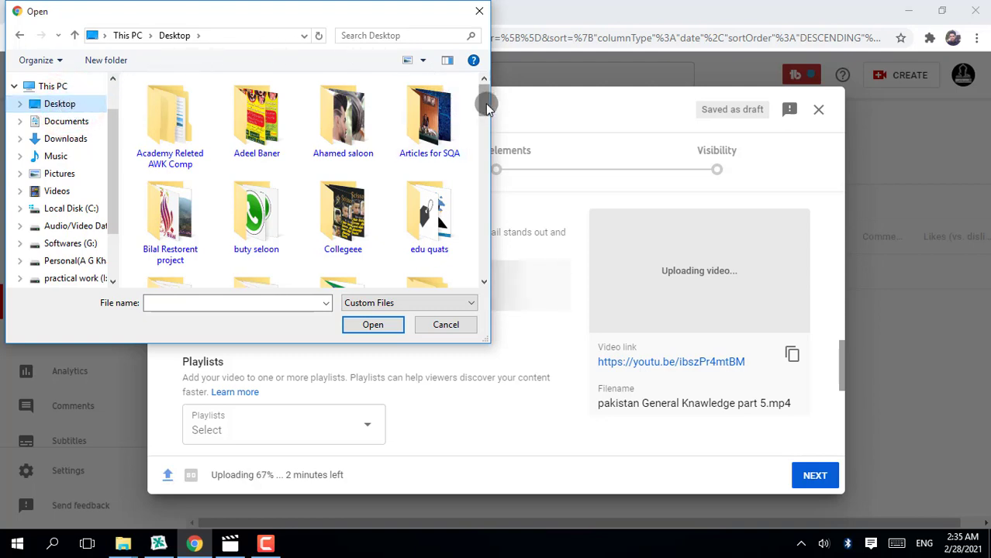
left_click_drag(485, 103, 485, 123)
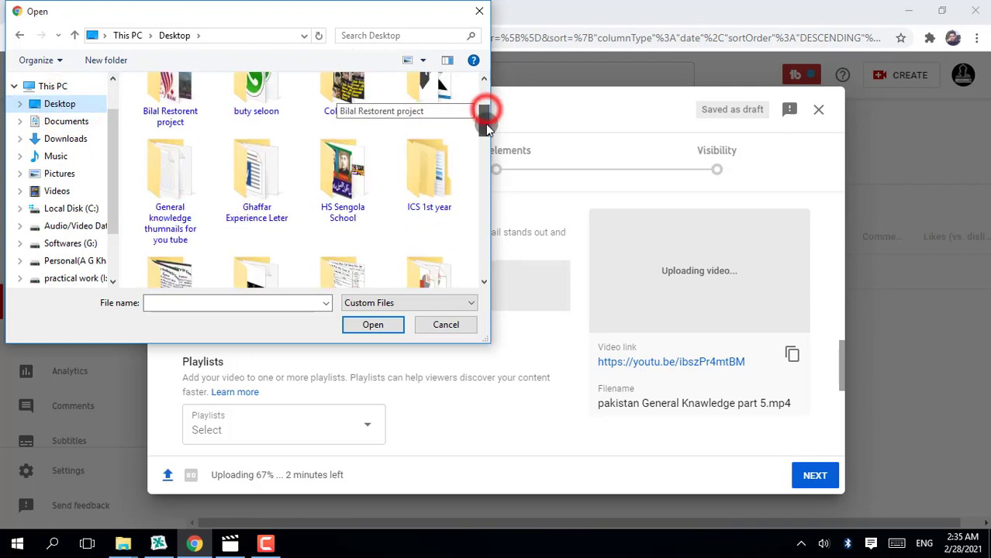
double_click(175, 183)
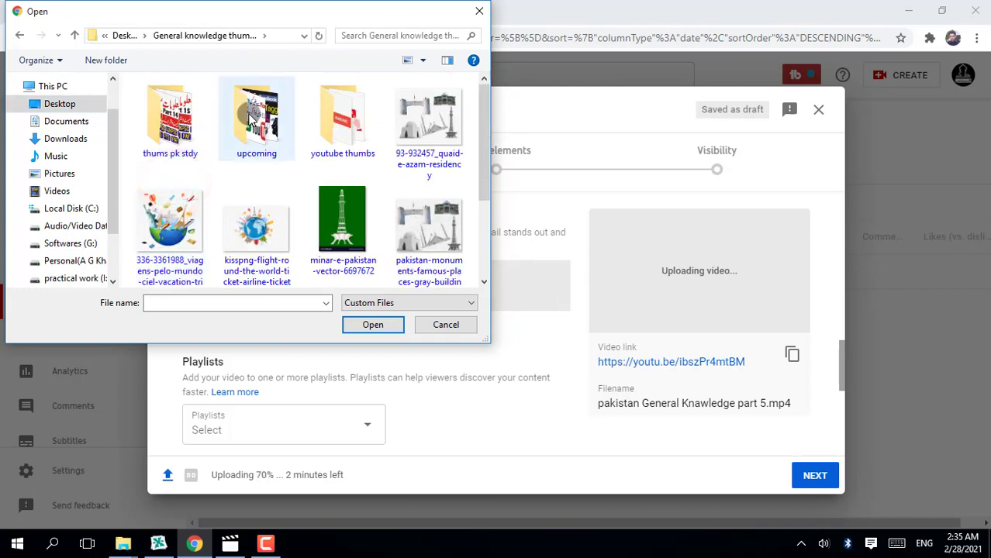
double_click(195, 114)
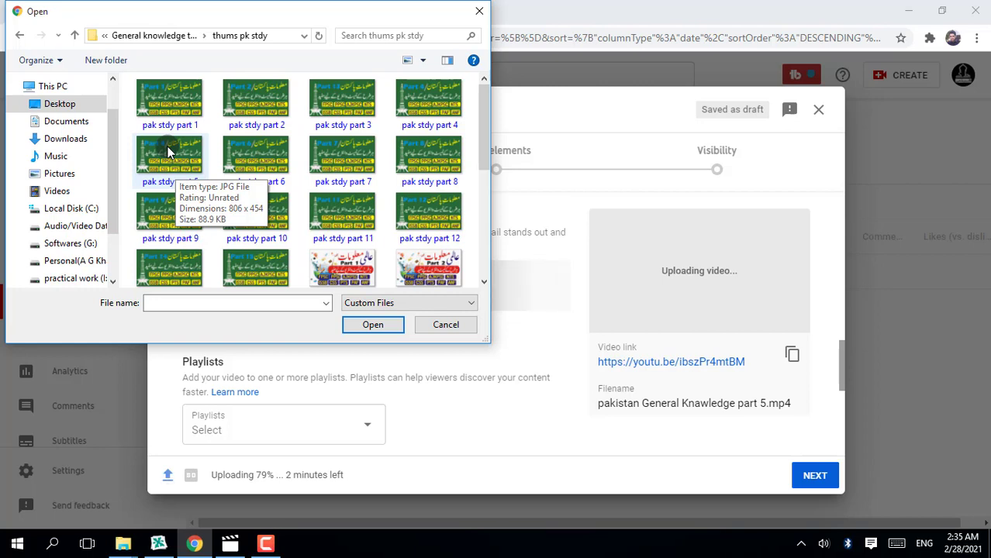
left_click(65, 105)
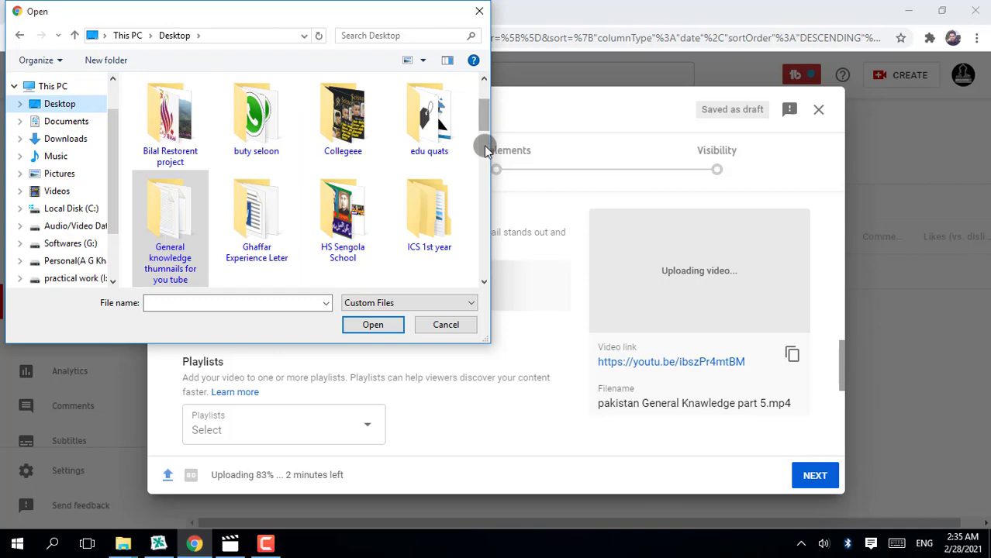
Choose the image "gn 5" from the Desktop as the video's custom thumbnail
left_click_drag(485, 121, 470, 235)
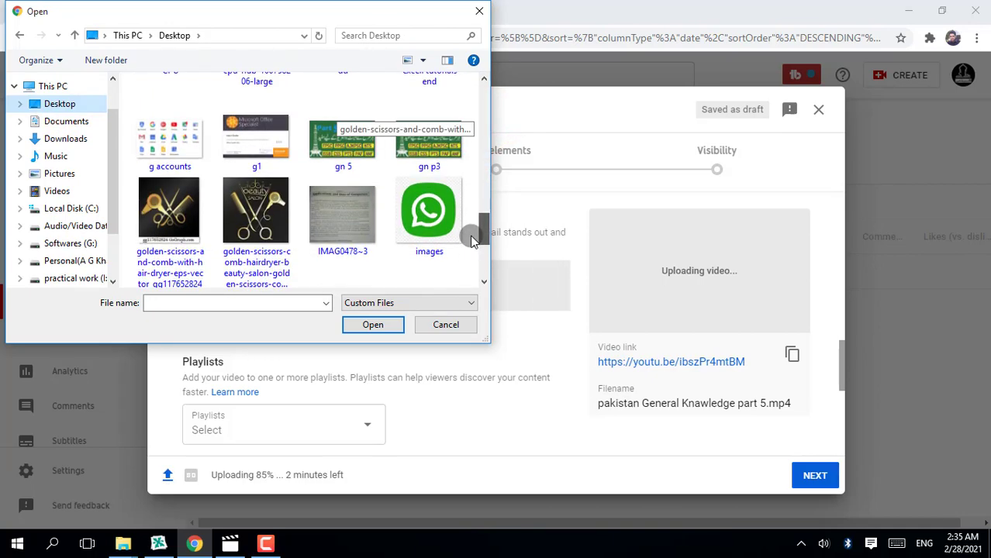
left_click(325, 140)
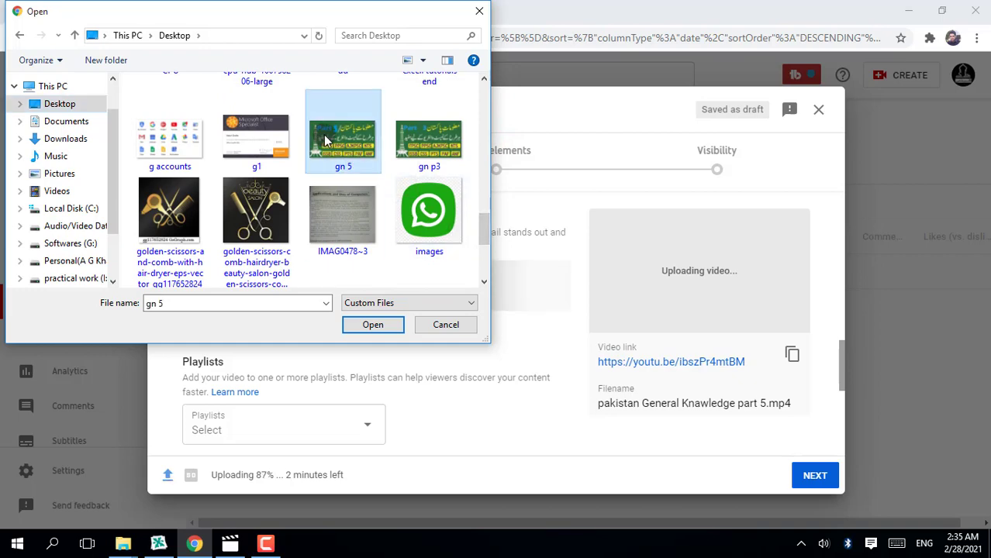
left_click(359, 332)
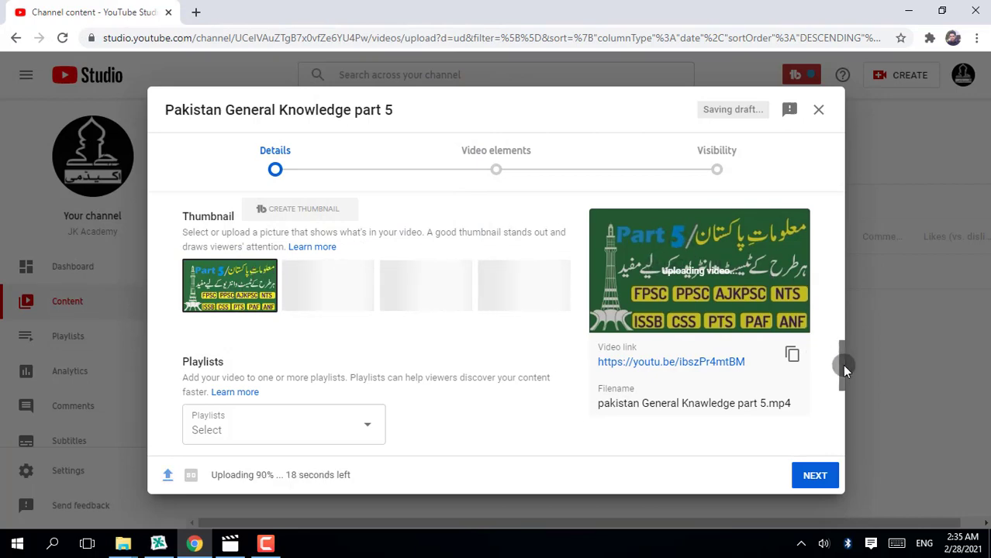
Show the additional video options below the age restriction setting and go to the video's tags
left_click_drag(842, 365, 843, 428)
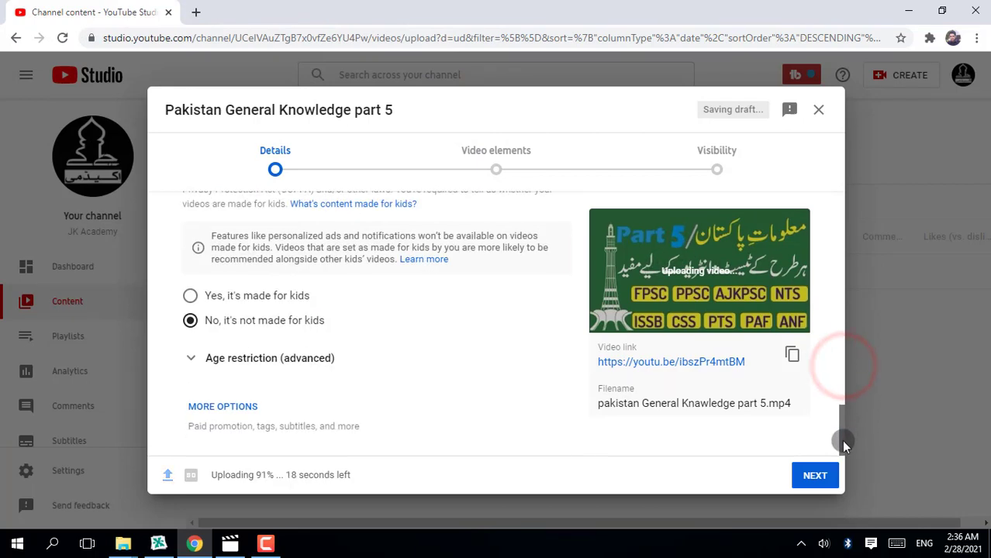
left_click(245, 407)
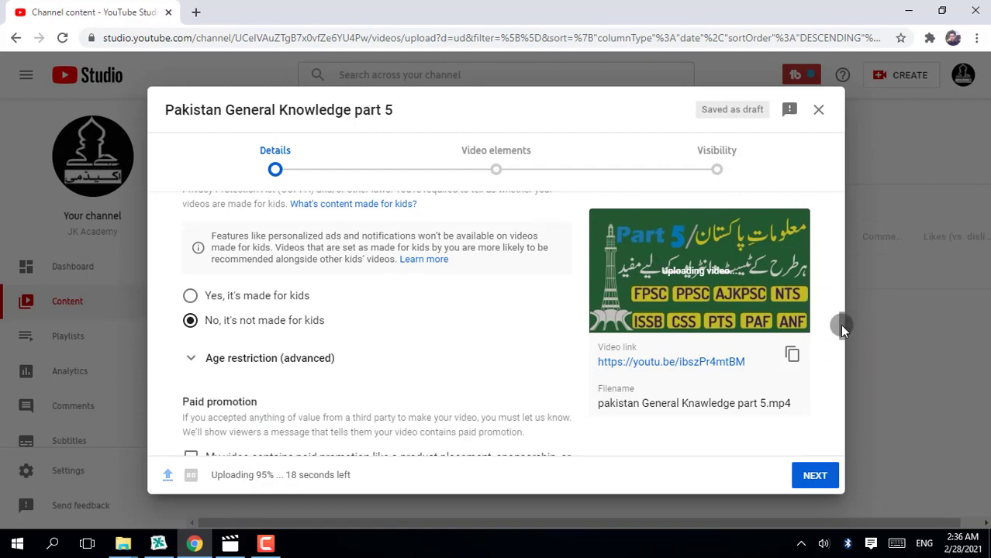
left_click_drag(842, 326, 838, 372)
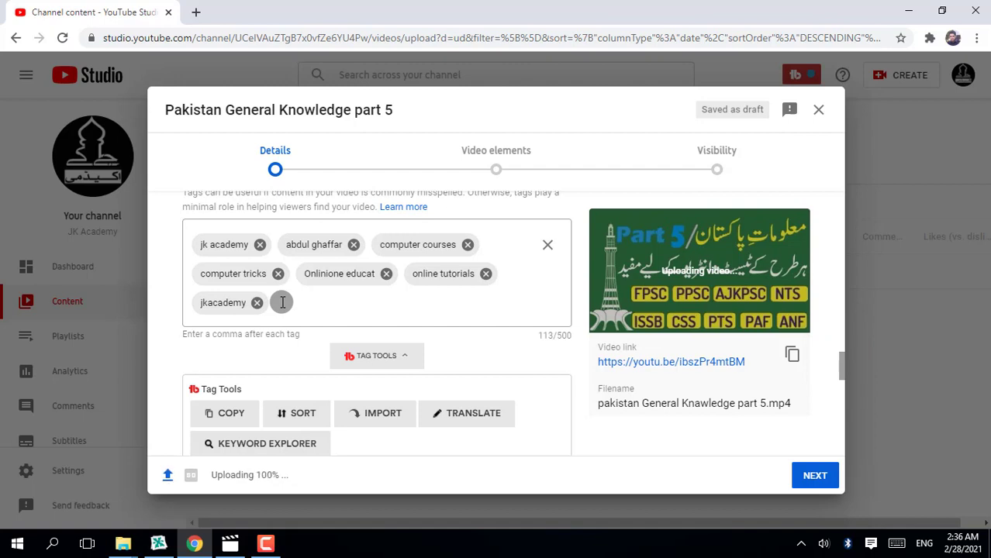
In a new tab, find the published Pakistan General Knowledge part 4 video in the channel's YouTube Studio content and view it on YouTube
left_click(198, 14)
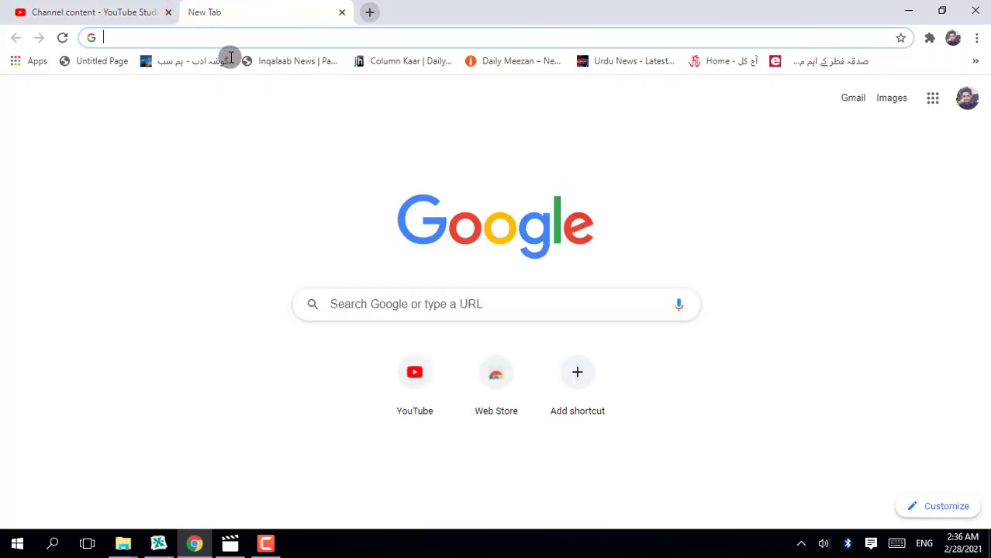
left_click(415, 364)
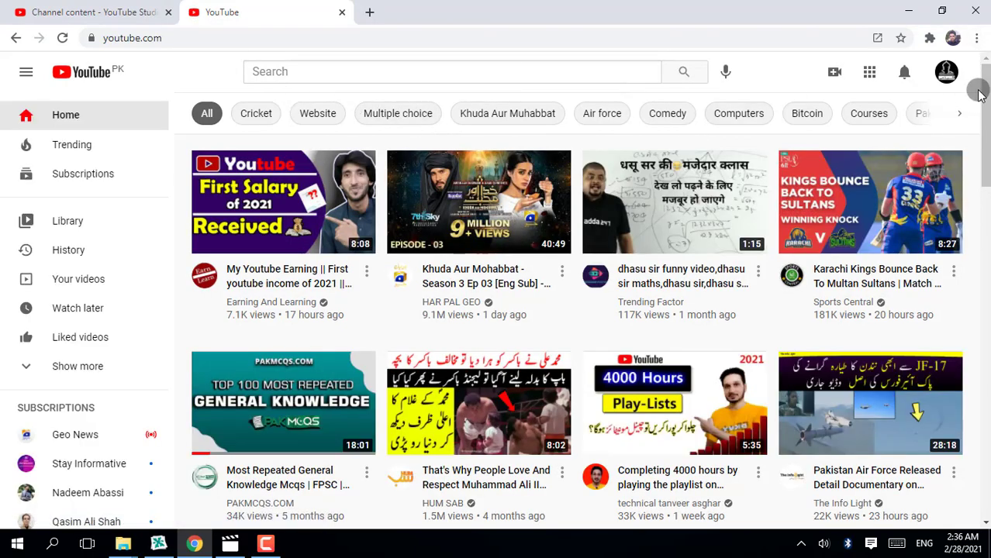
left_click(948, 77)
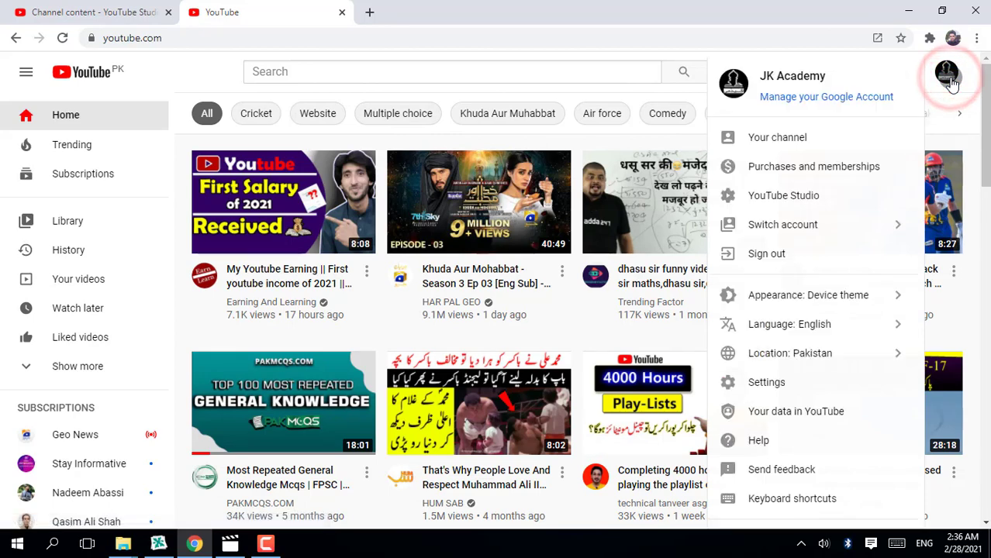
left_click(773, 197)
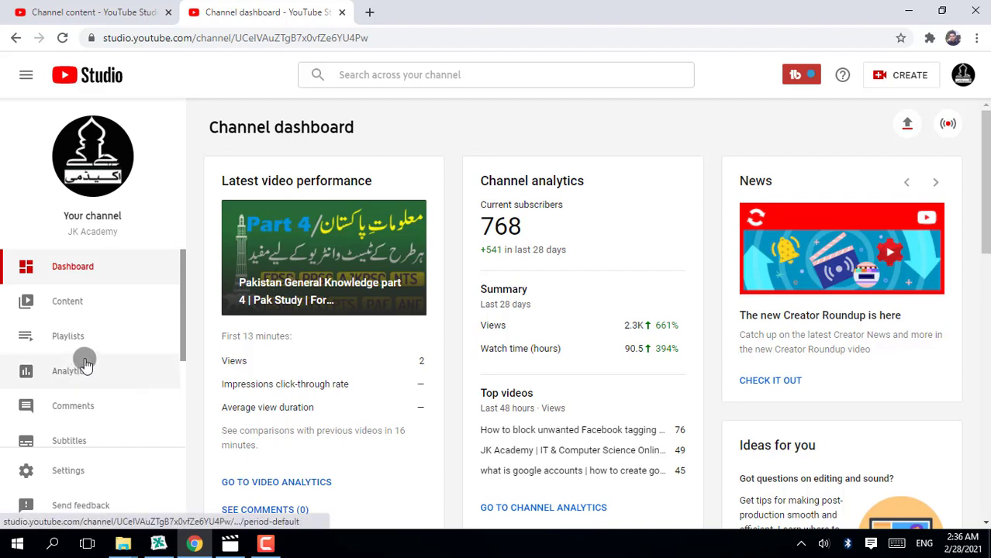
left_click(67, 303)
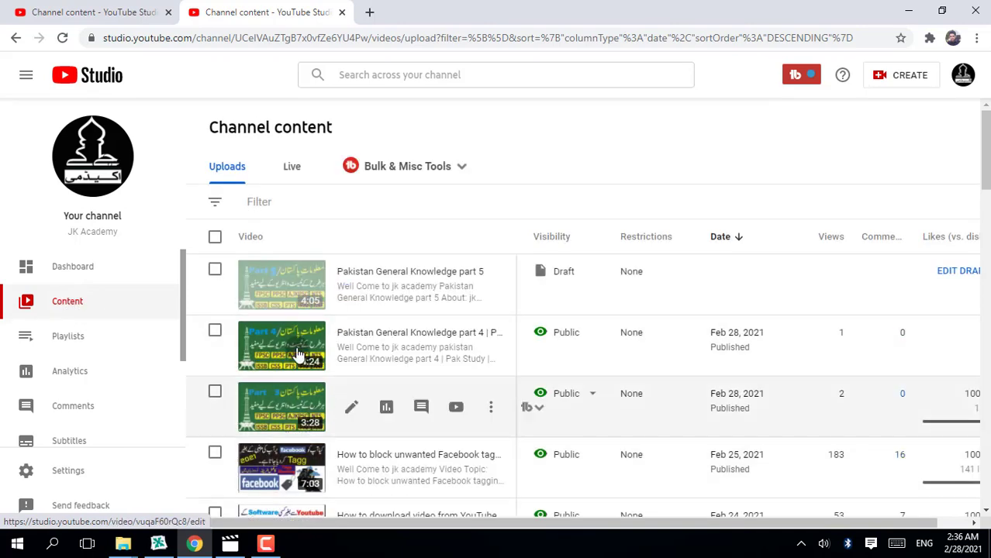
left_click(279, 342)
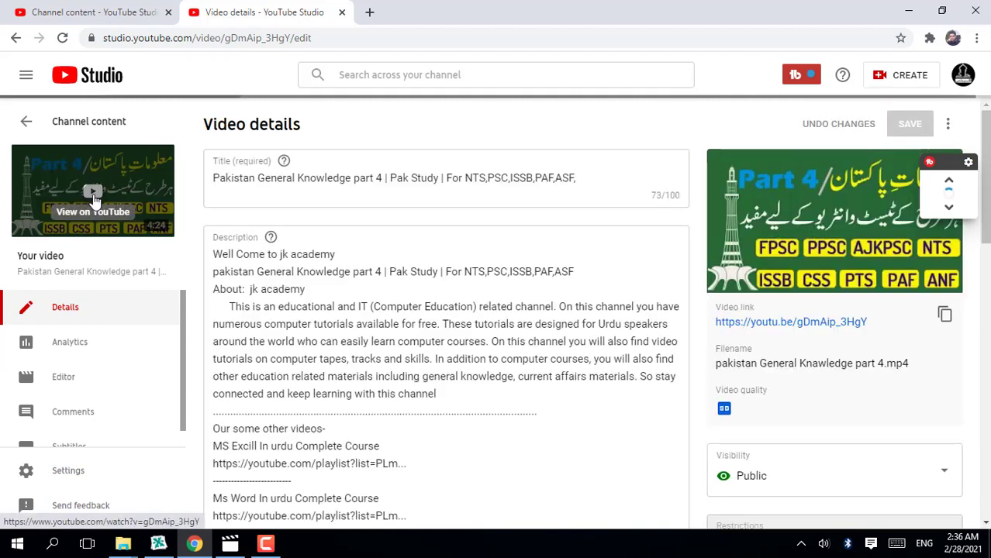
left_click(93, 200)
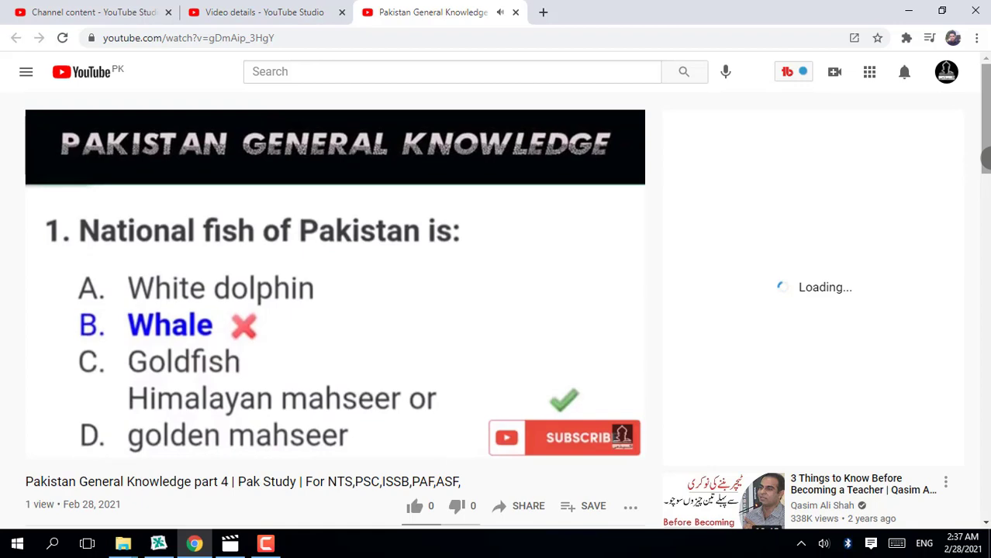
Copy "| Pak Study | For NTS,PSC,ISSB,PAF,ASF," from the part 4 video's title and append it to the part 5 draft's title
mouse_move(988, 159)
left_mouse_down()
mouse_move(989, 213)
mouse_move(989, 172)
left_mouse_up()
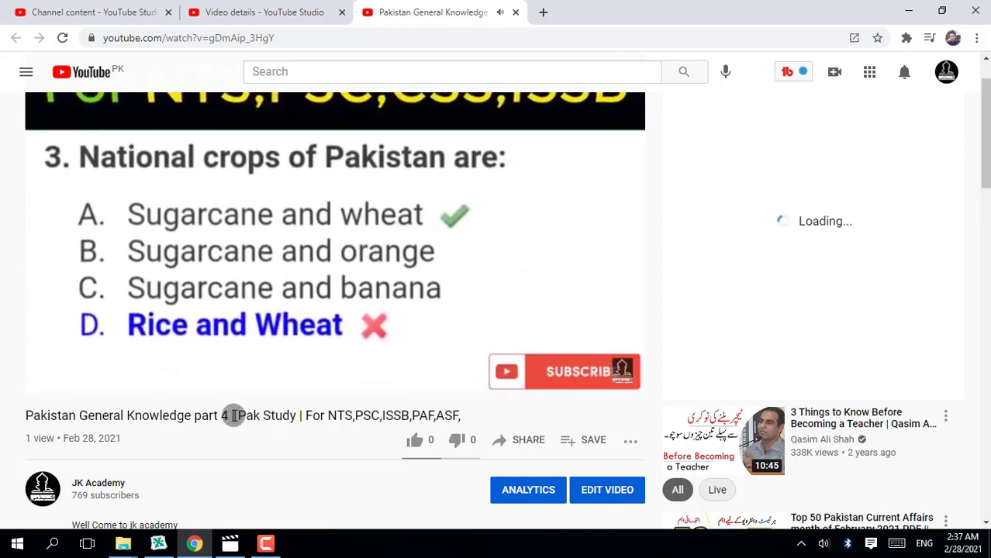
left_click_drag(231, 416, 465, 419)
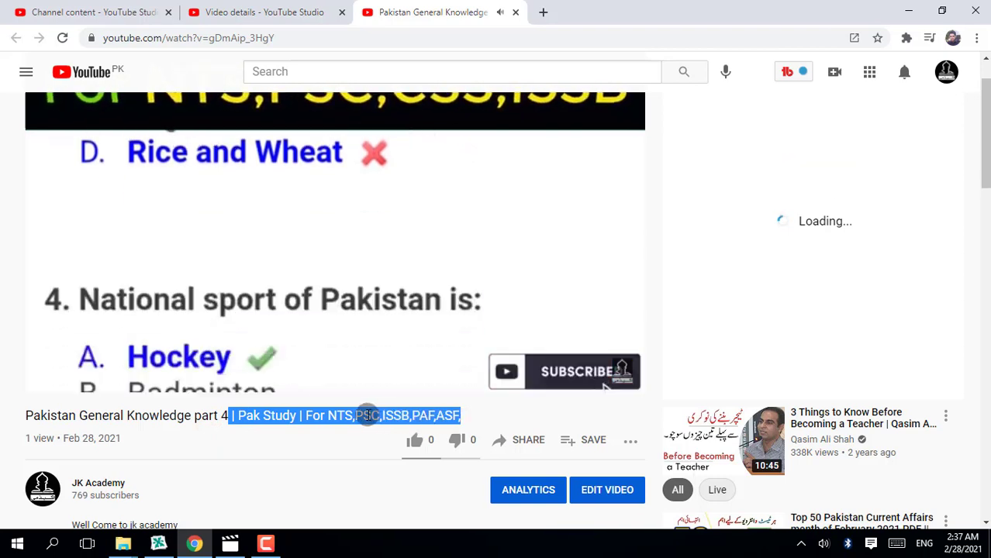
right_click(367, 415)
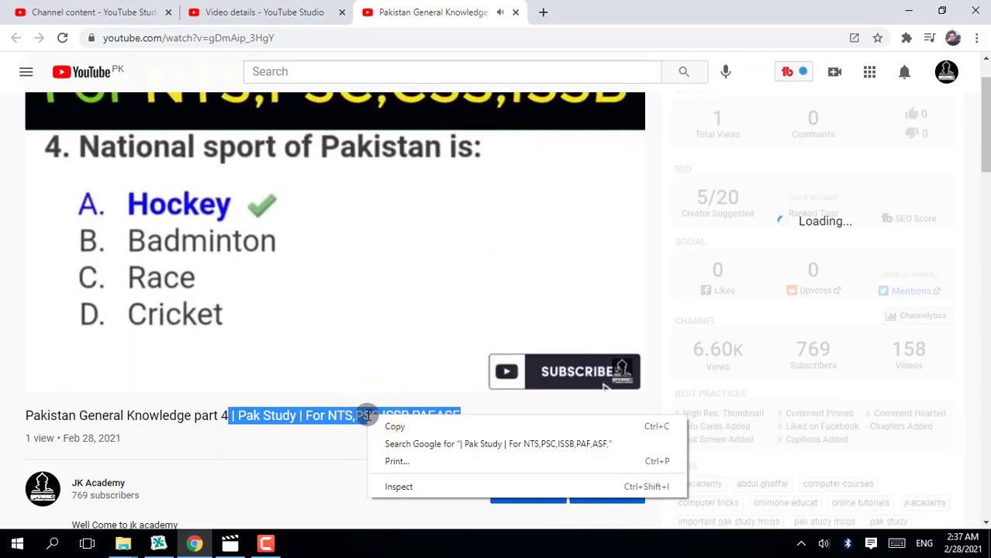
left_click(388, 425)
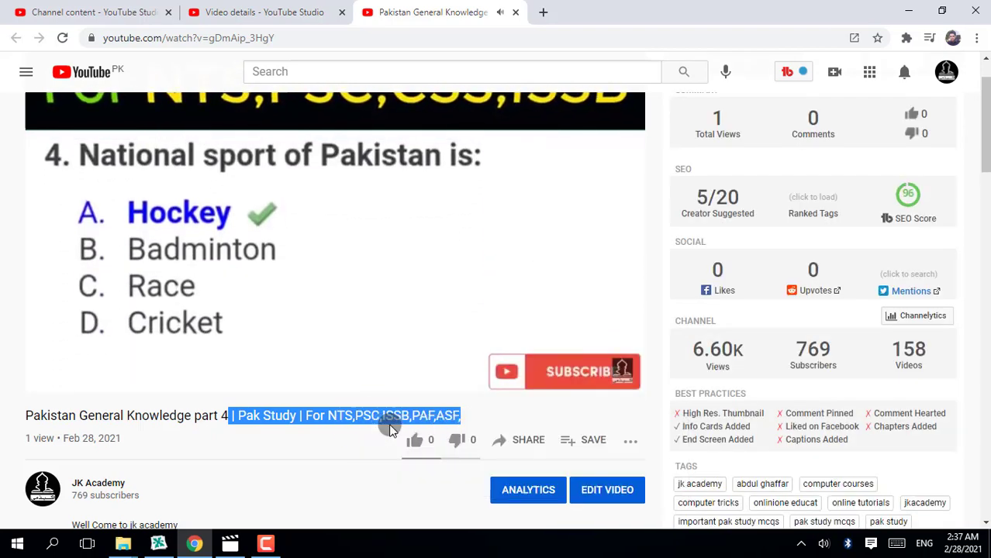
left_click(241, 13)
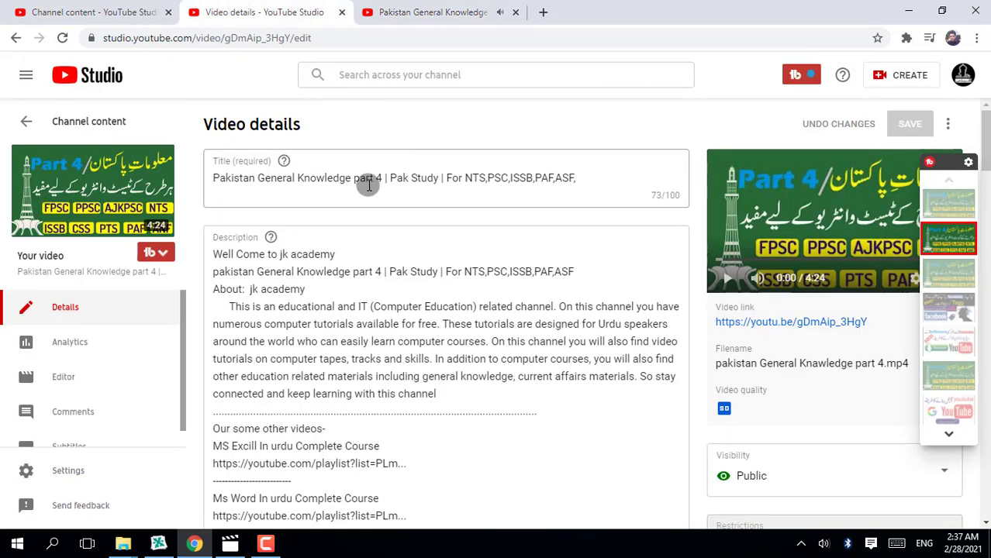
left_click(107, 10)
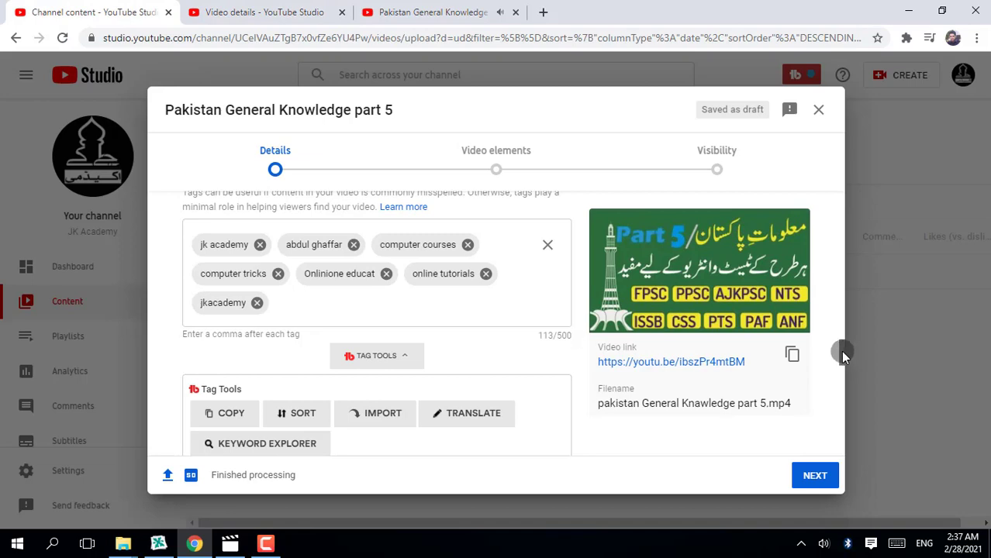
left_click_drag(843, 353, 848, 95)
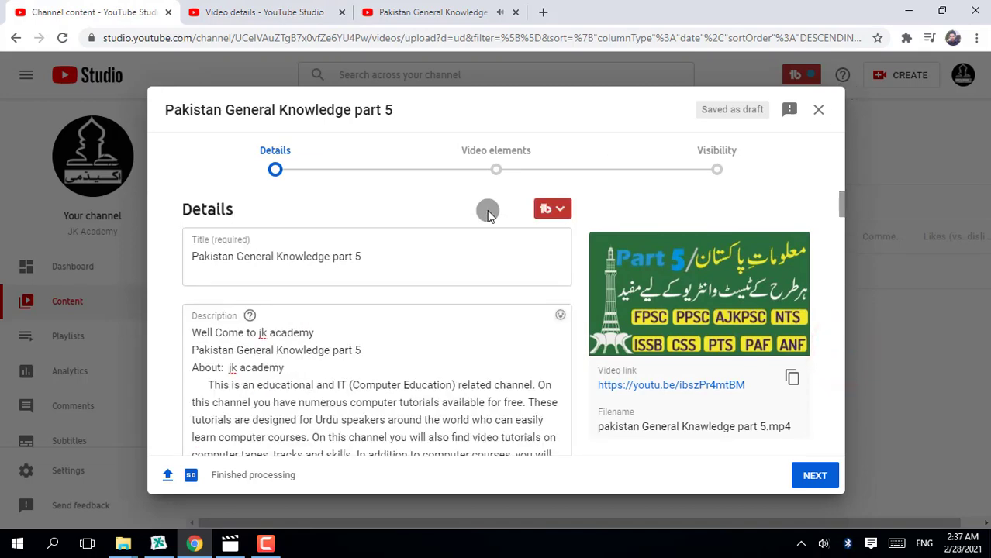
left_click(363, 262)
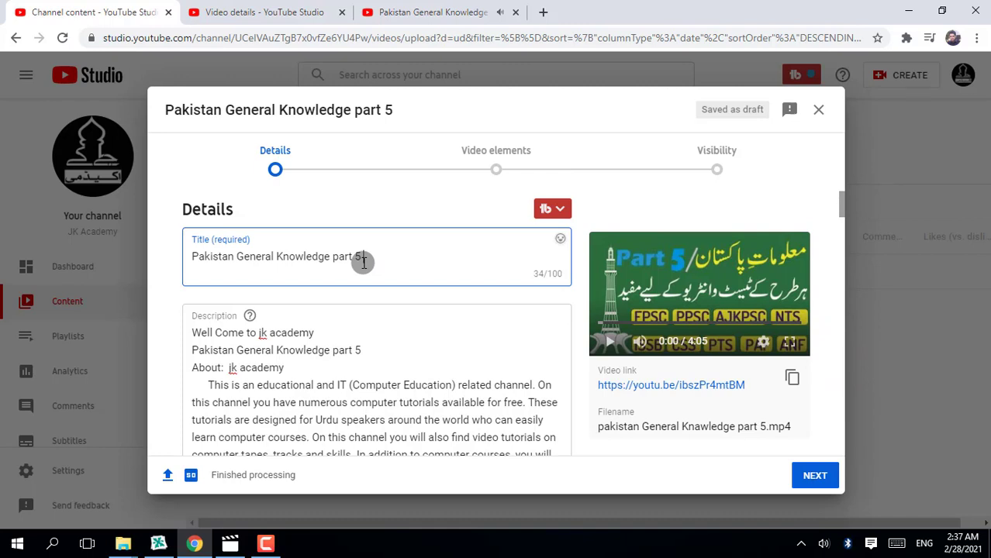
key("ctrl+v")
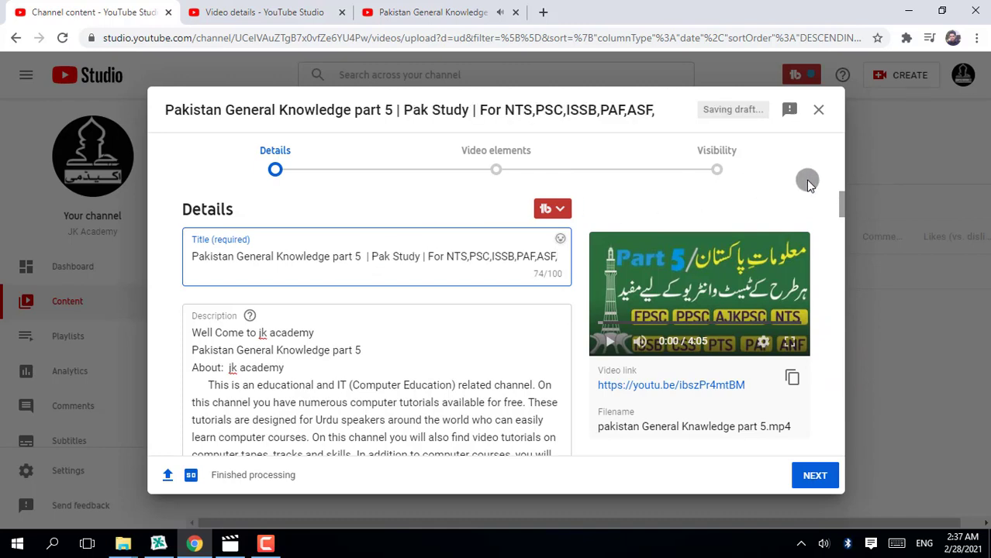
Copy all of the part 4 video's tags from its YouTube watch page to the clipboard
left_click(844, 208)
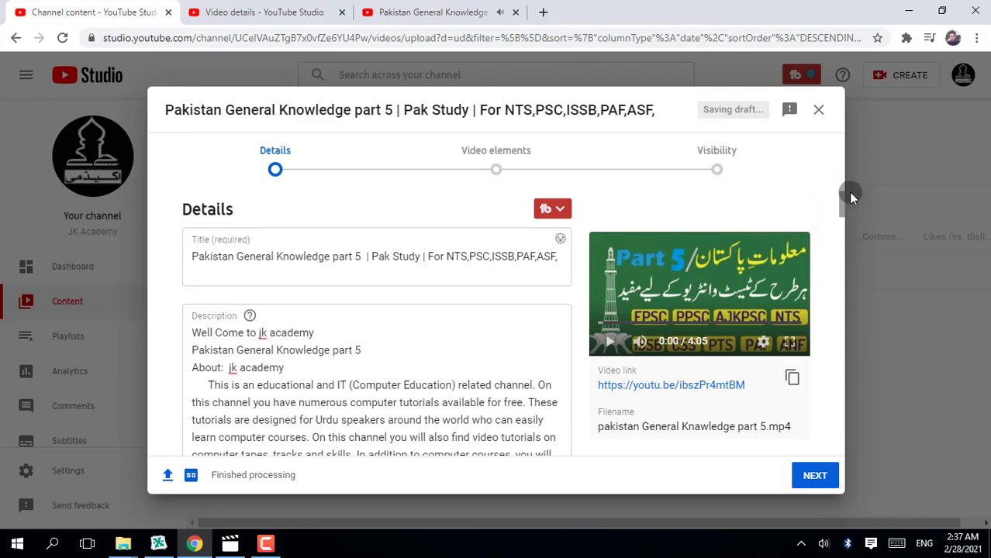
left_click_drag(840, 210, 836, 353)
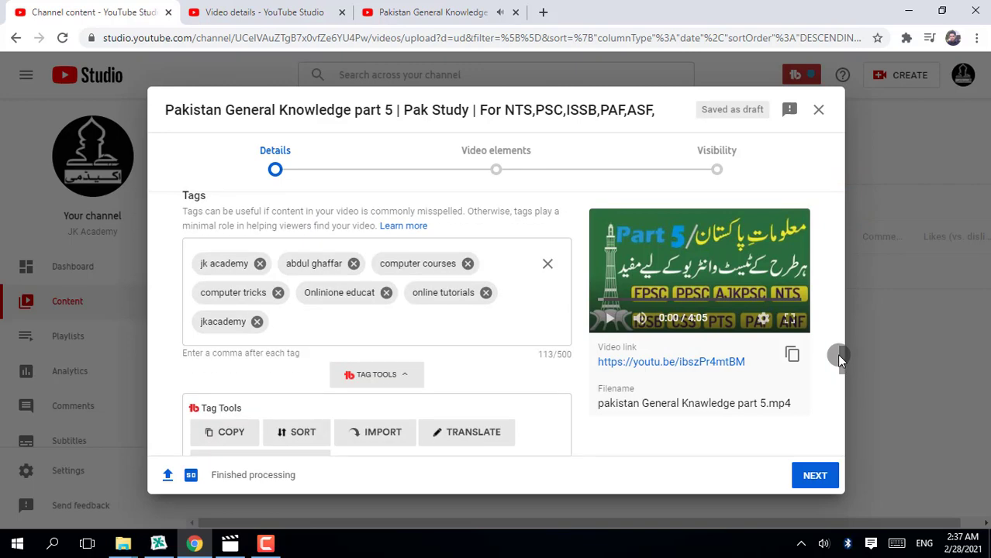
left_click(405, 16)
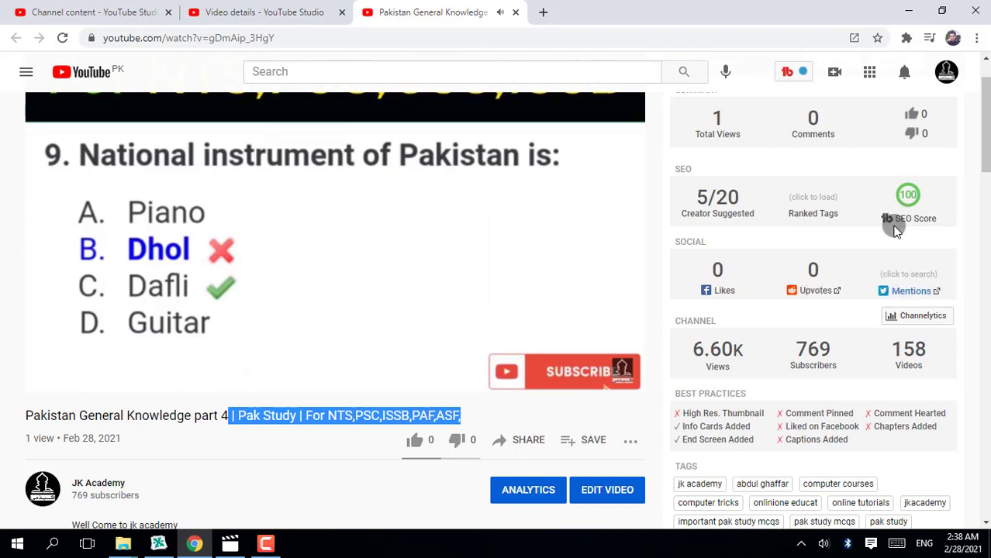
mouse_move(896, 230)
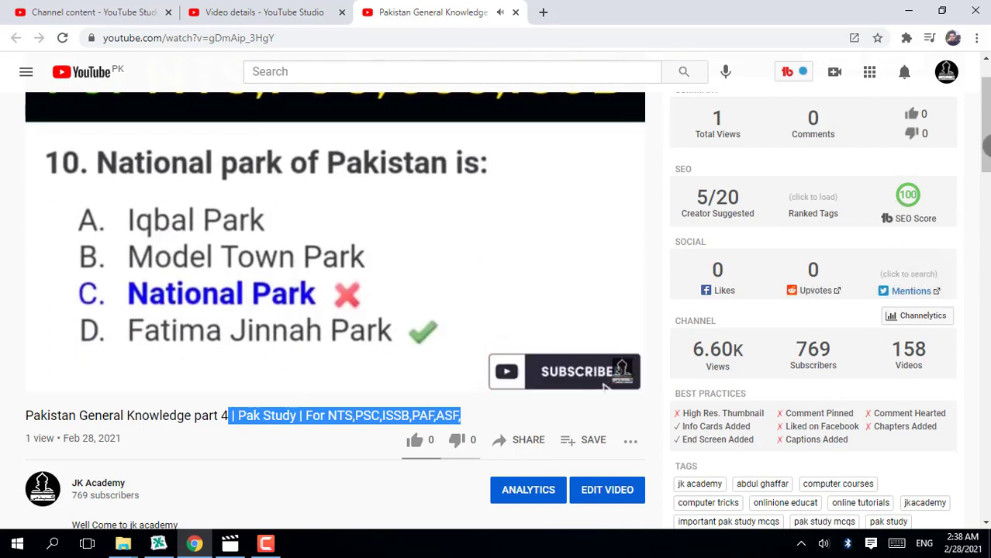
left_click_drag(987, 136, 987, 189)
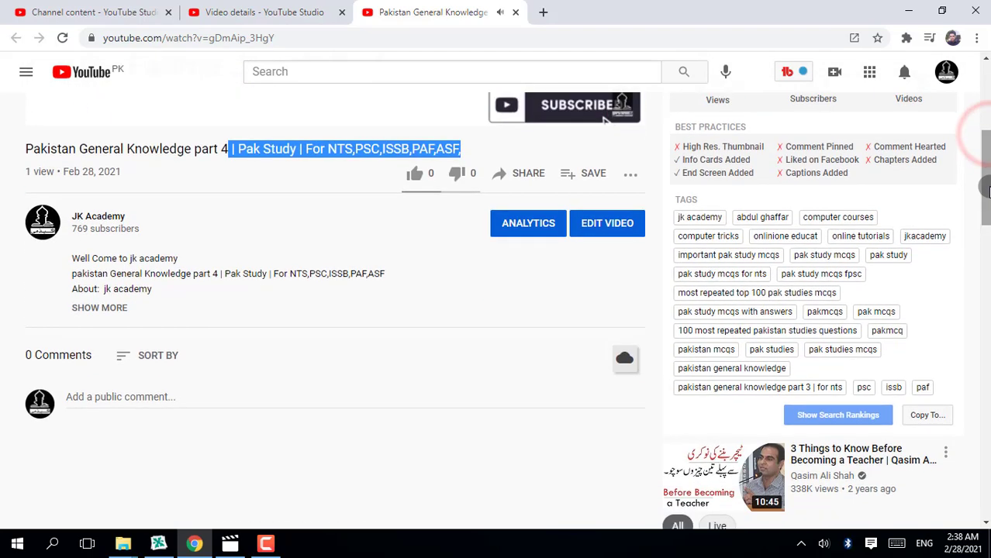
left_click(917, 417)
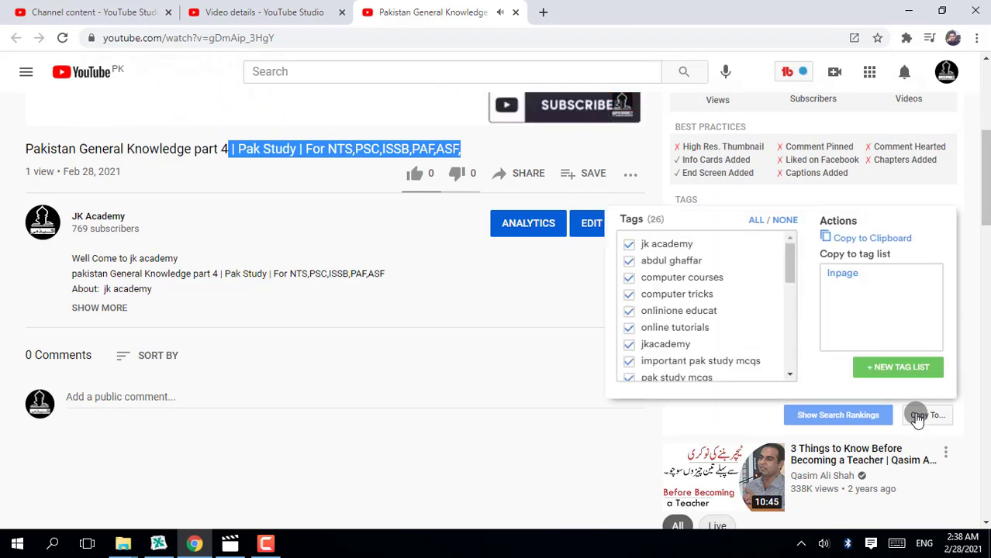
left_click(850, 238)
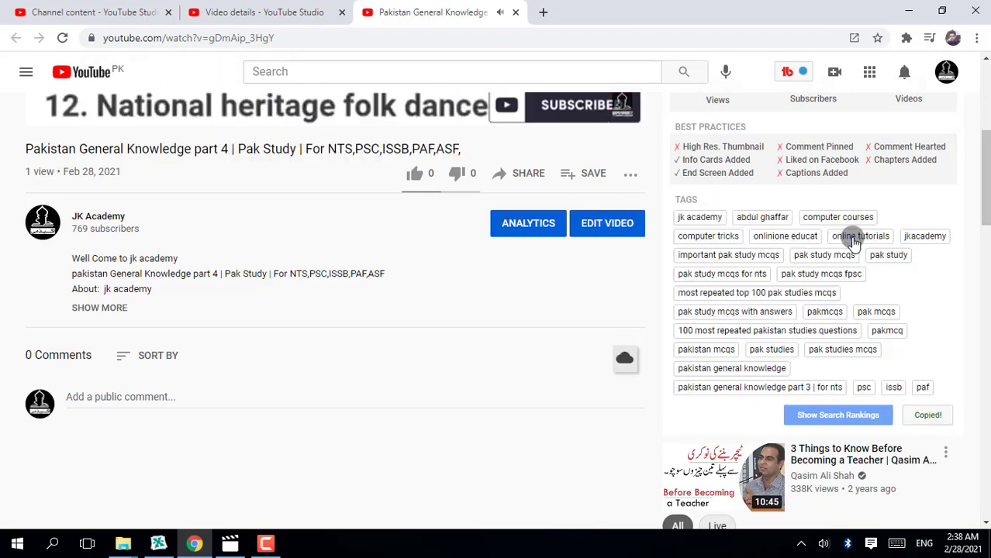
Replace the part 5 draft's tags with the copied ones and remove the tag "pakistan general knowledge part 3 | for nts"
left_click(233, 13)
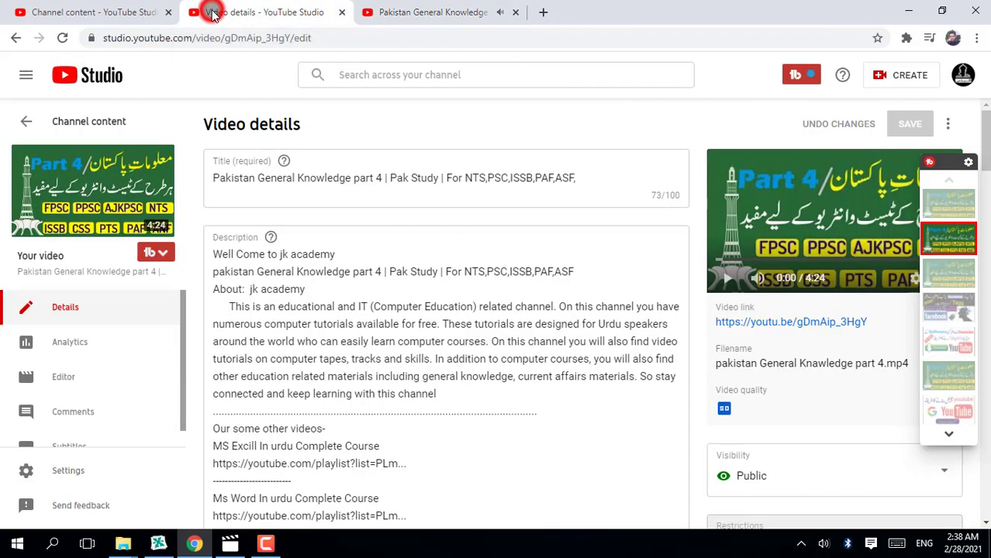
left_click(89, 9)
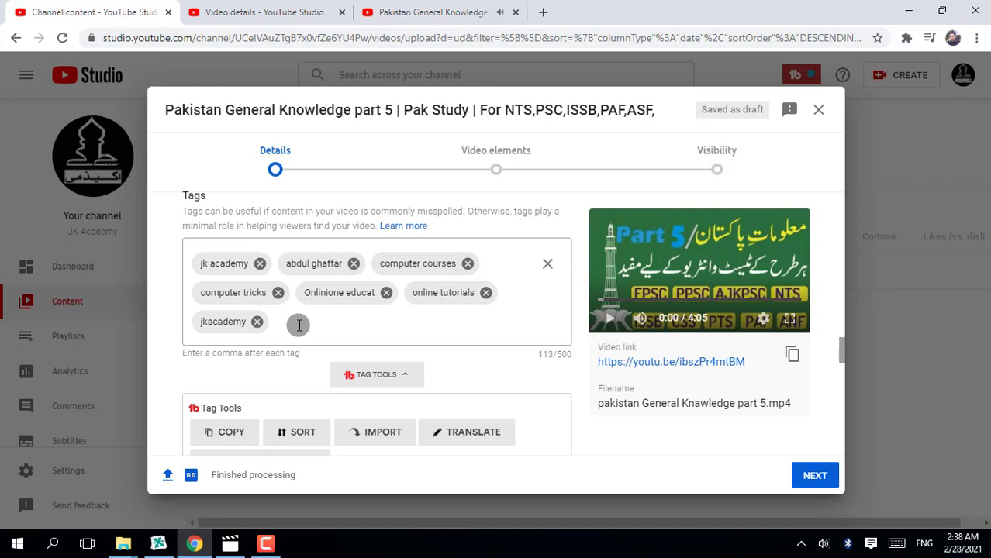
left_click(298, 325)
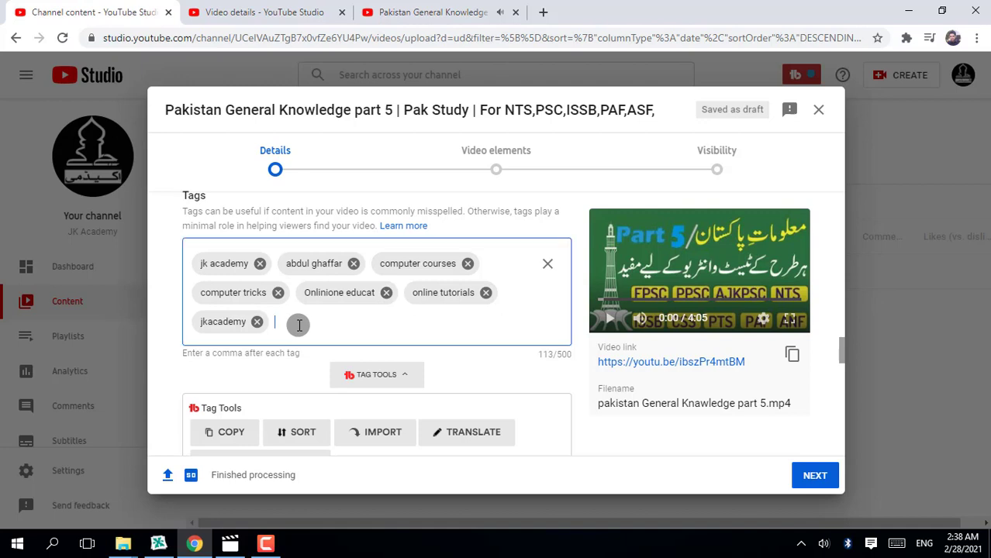
left_click(548, 268)
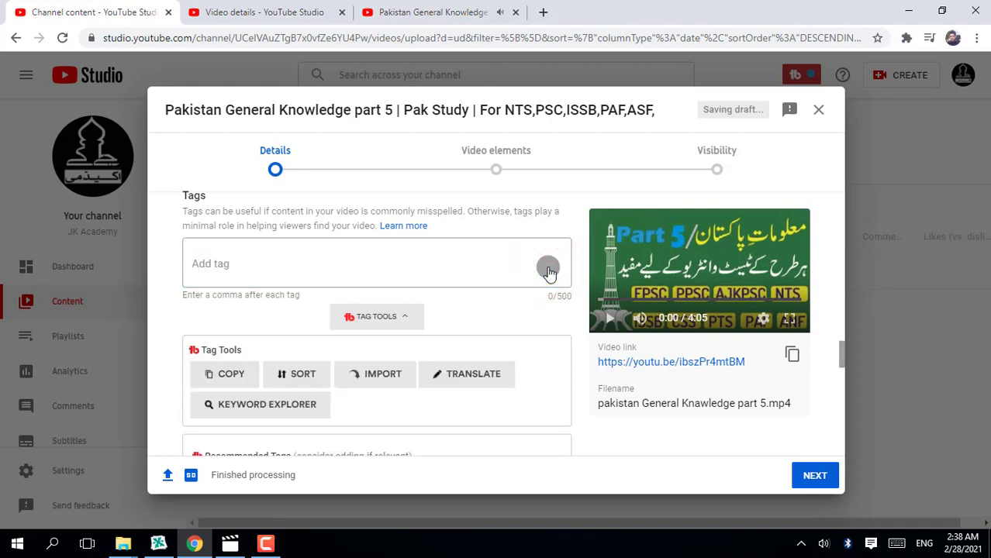
left_click(239, 267)
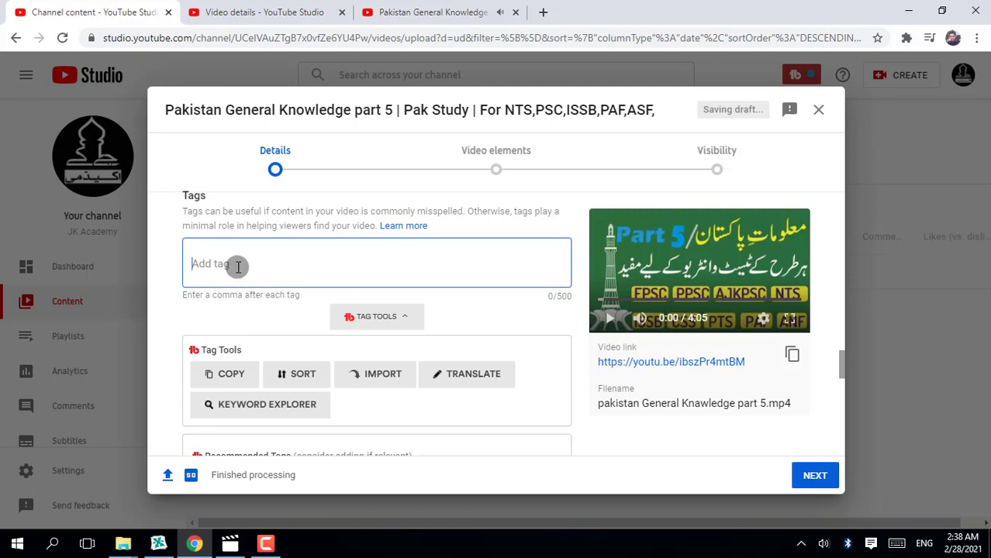
key("ctrl+v")
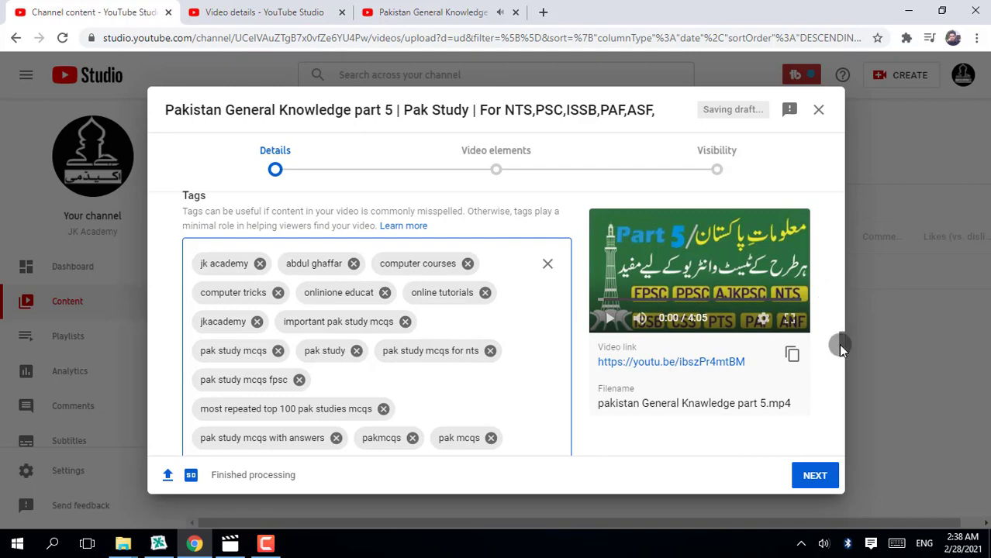
mouse_move(840, 368)
left_mouse_down()
mouse_move(841, 394)
mouse_move(842, 366)
mouse_move(841, 375)
left_mouse_up()
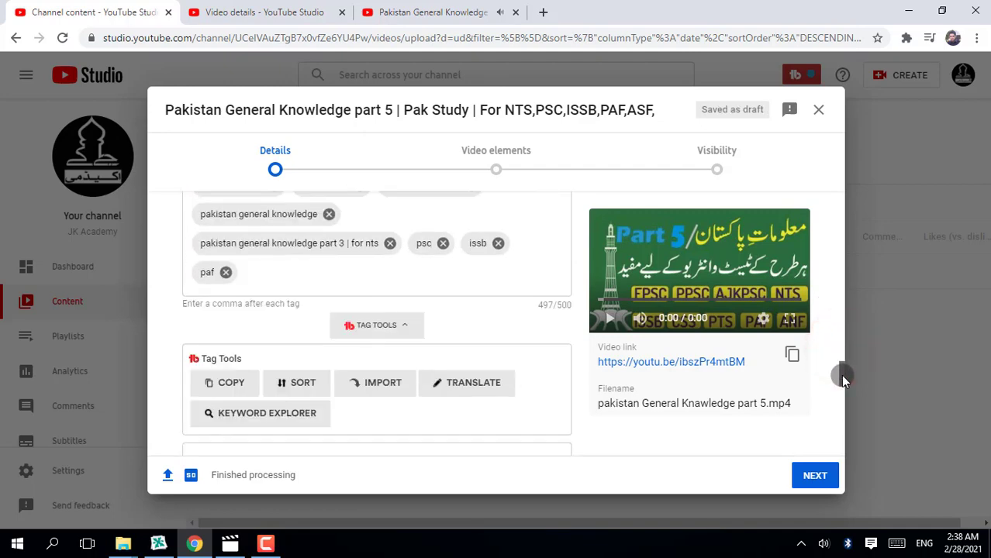
left_click(391, 244)
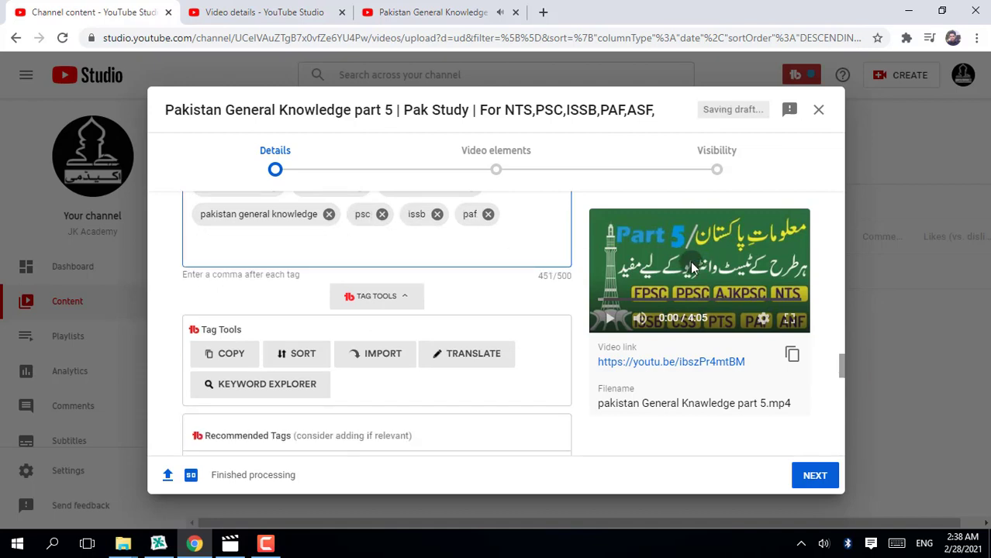
Copy the draft's full title into its tags and remove the tags "pak studies mcqs" and "pakmcq"
left_click_drag(842, 370, 827, 147)
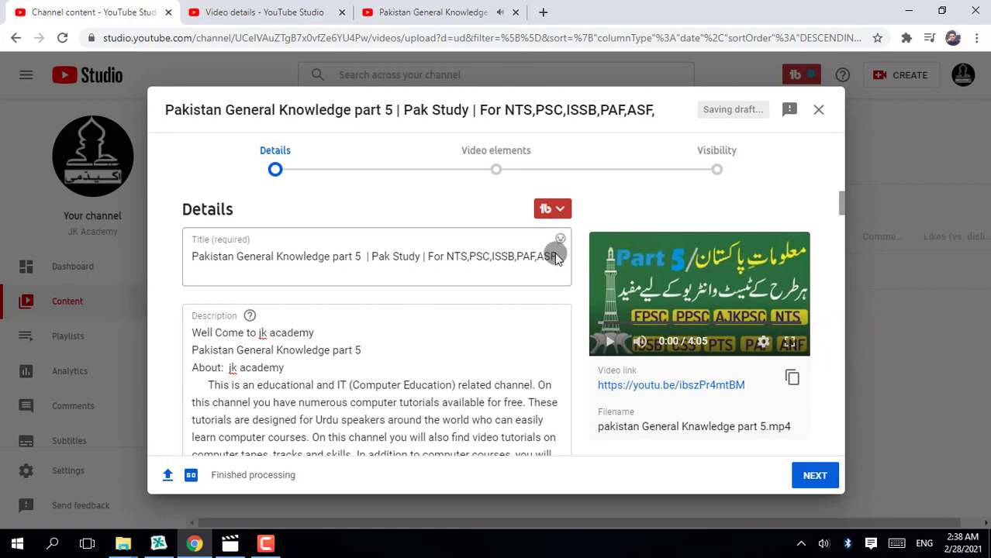
left_click_drag(557, 257, 196, 260)
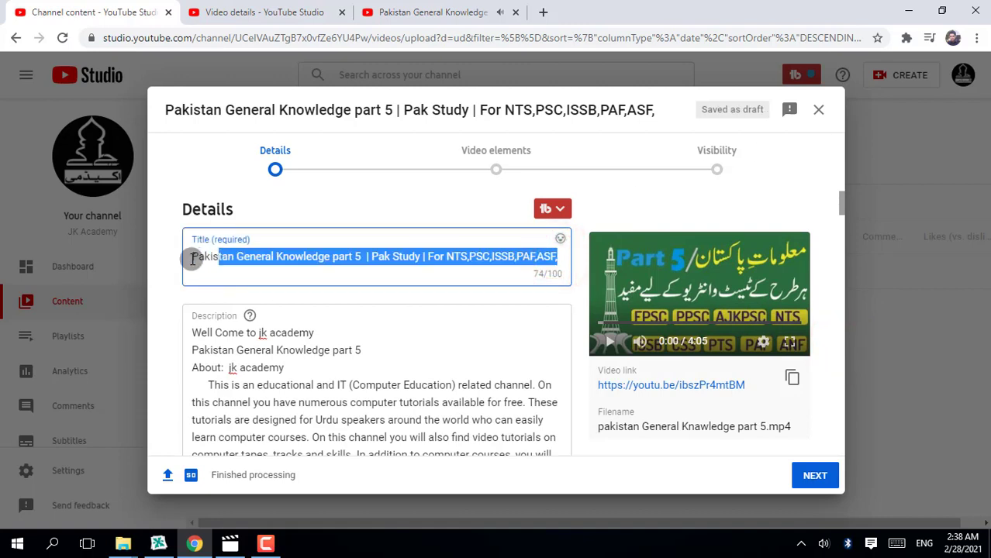
left_click(192, 260)
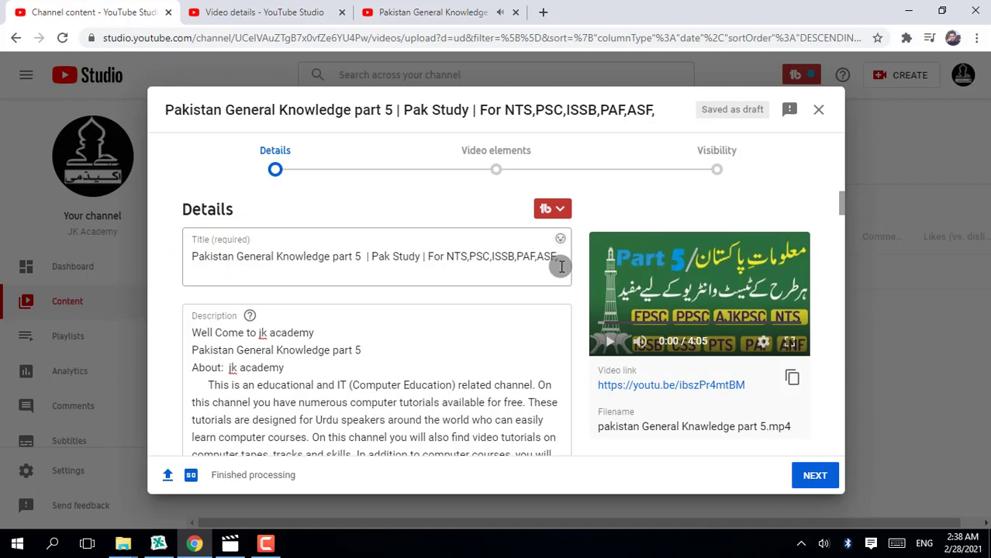
left_click_drag(561, 257, 186, 261)
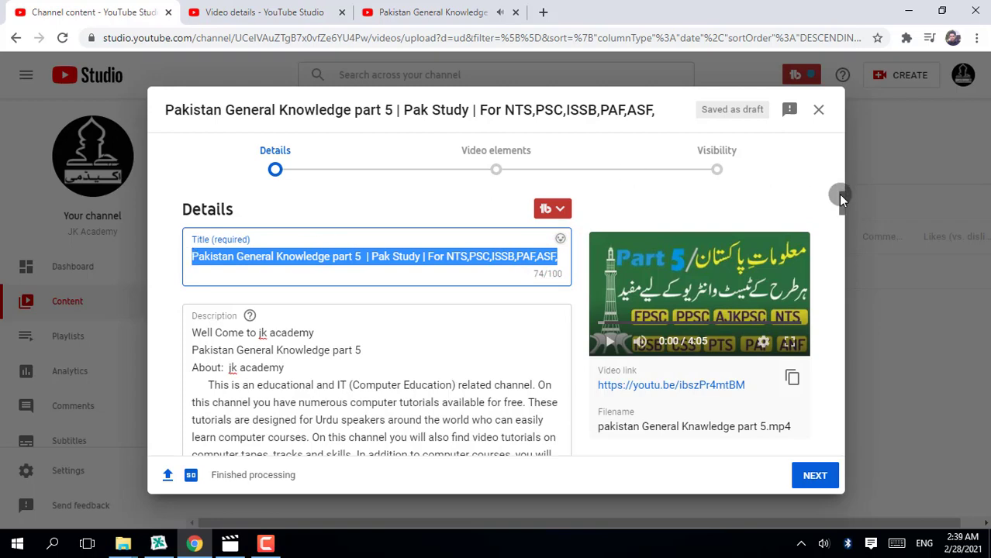
left_click_drag(838, 194, 843, 336)
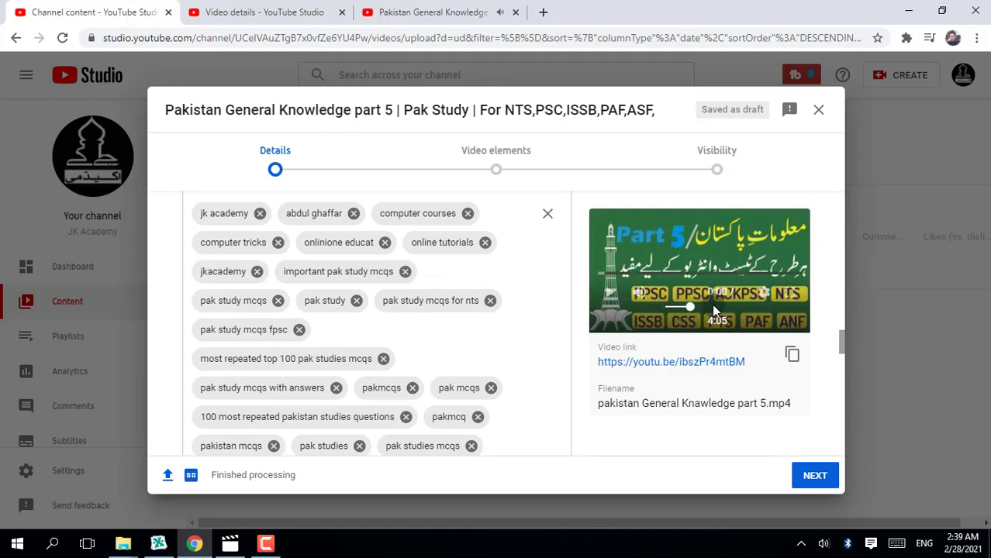
left_click_drag(839, 336, 846, 371)
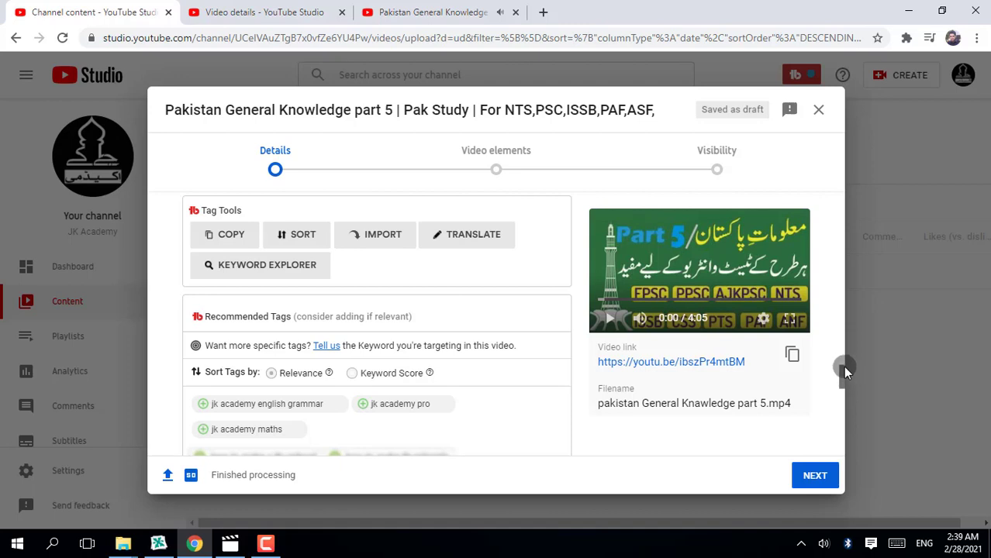
left_click_drag(843, 377, 844, 354)
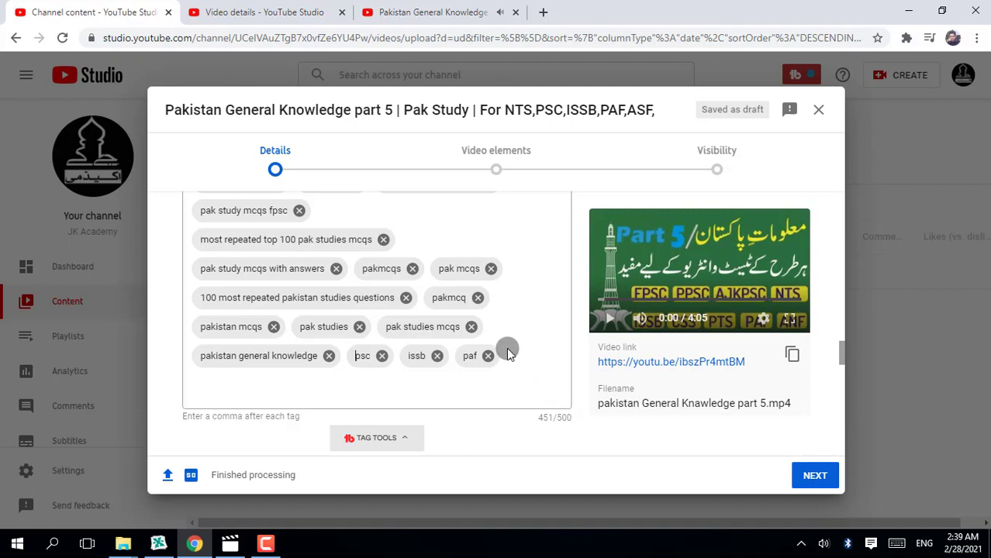
left_click(424, 389)
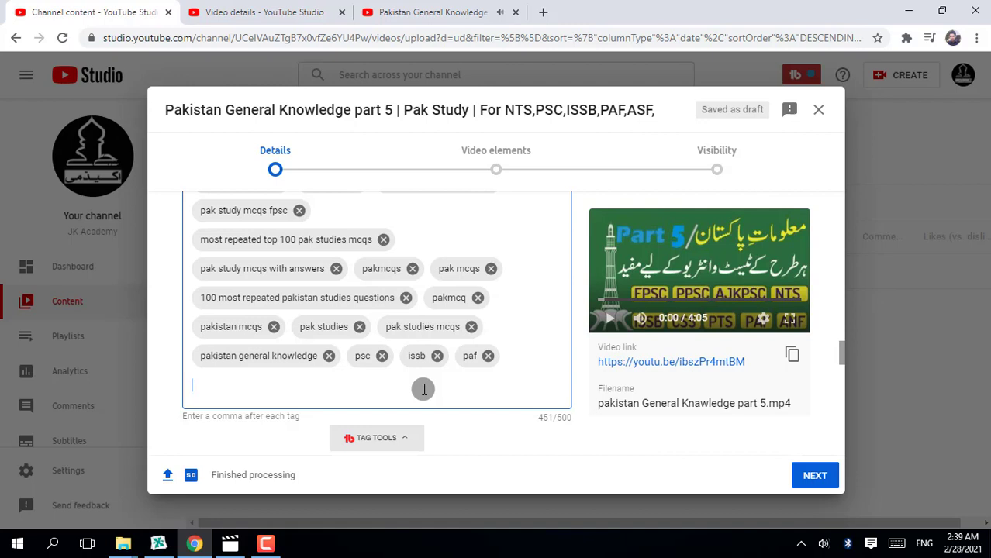
key("ctrl+v")
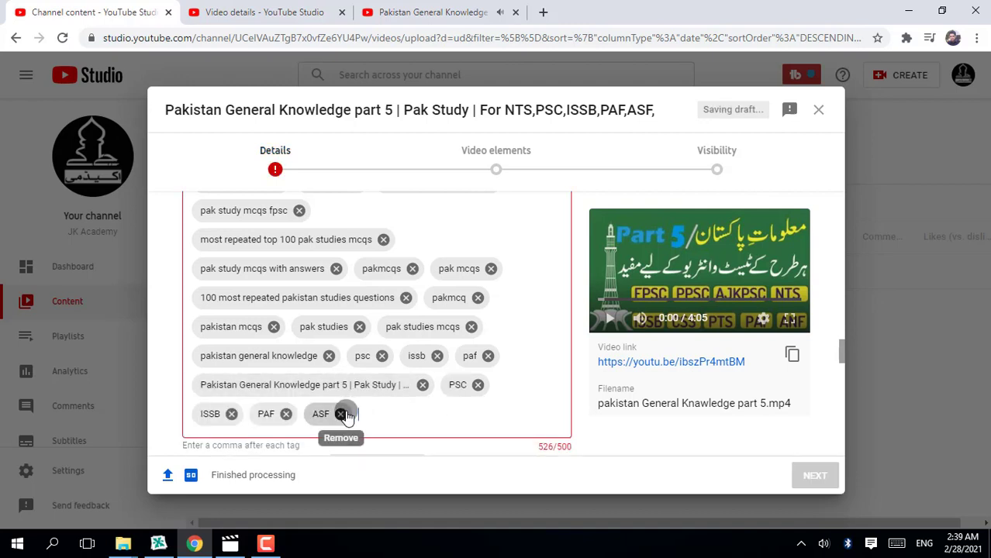
left_click(471, 327)
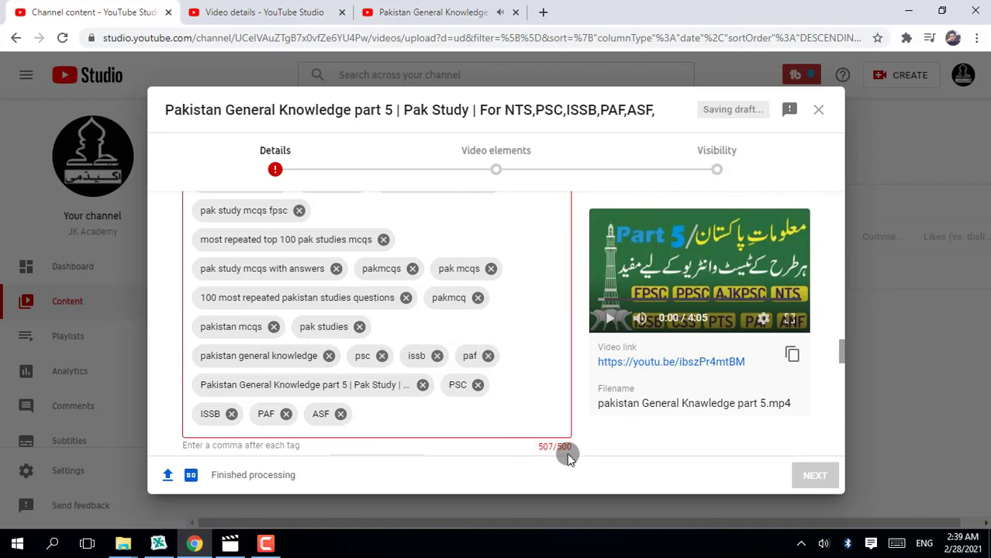
left_click(480, 297)
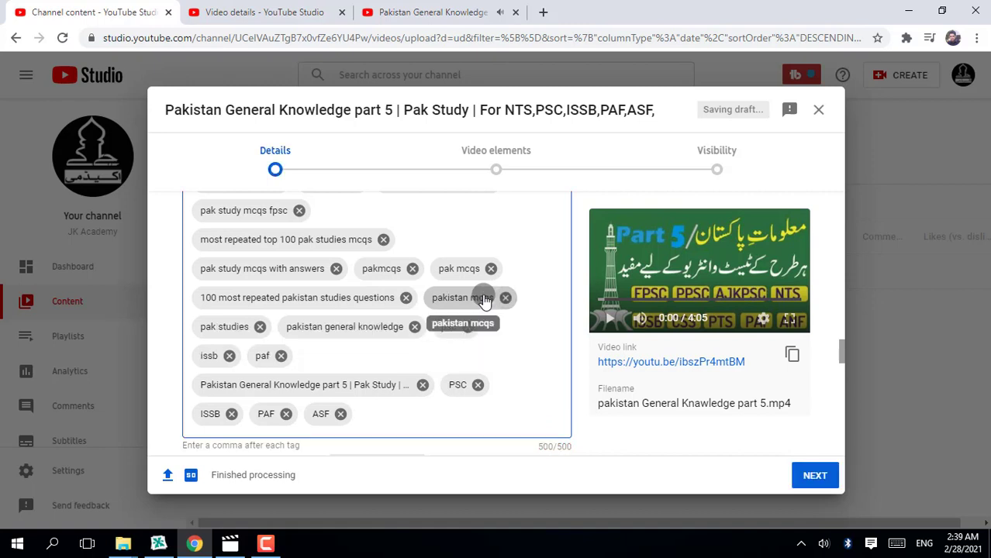
Skip the end screen and cards, publish the part 5 video as Public and close the confirmation
left_click(815, 476)
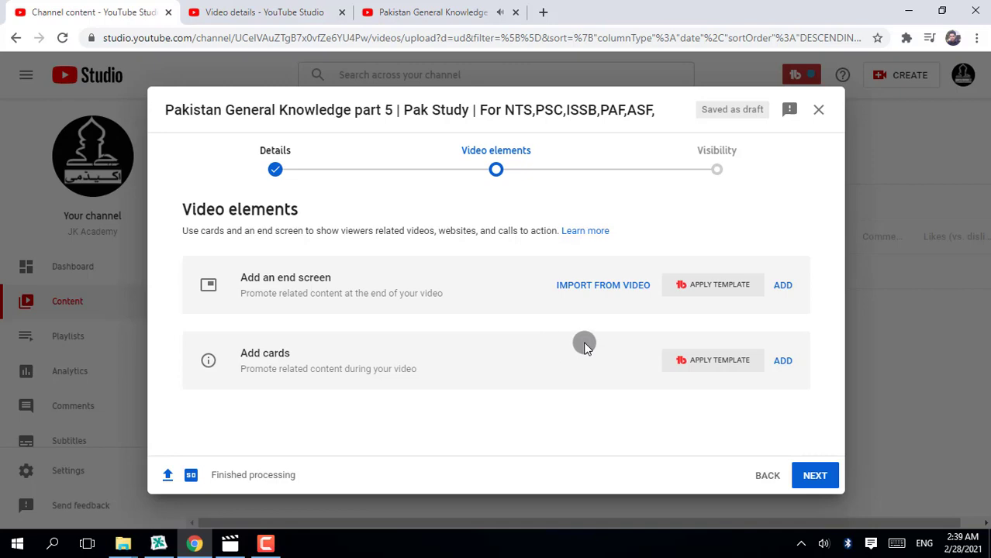
left_click(816, 476)
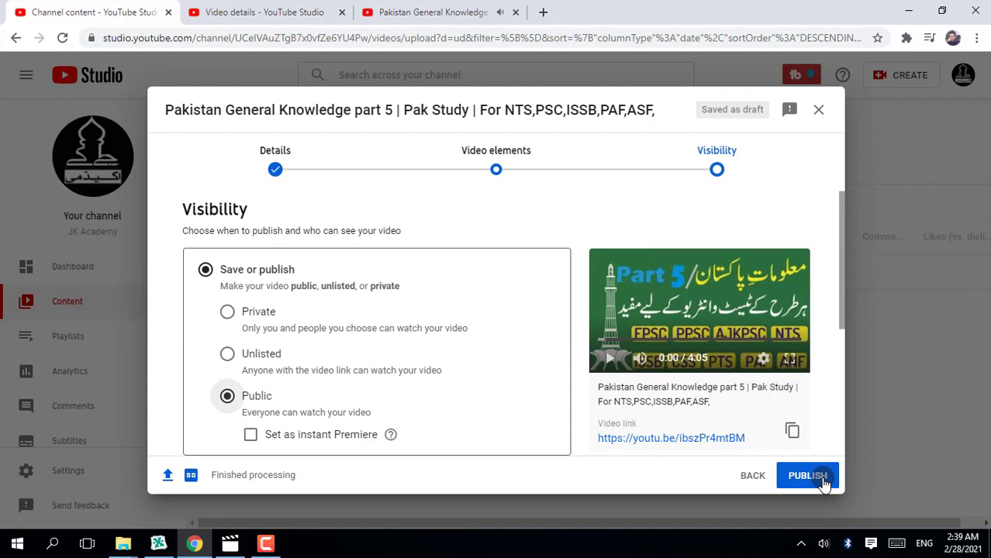
left_click(824, 482)
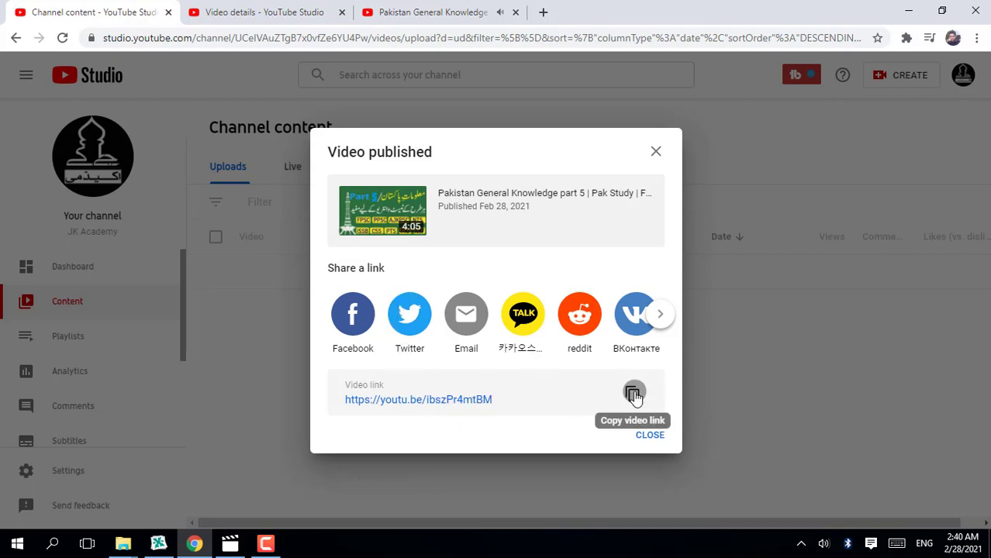
left_click(643, 427)
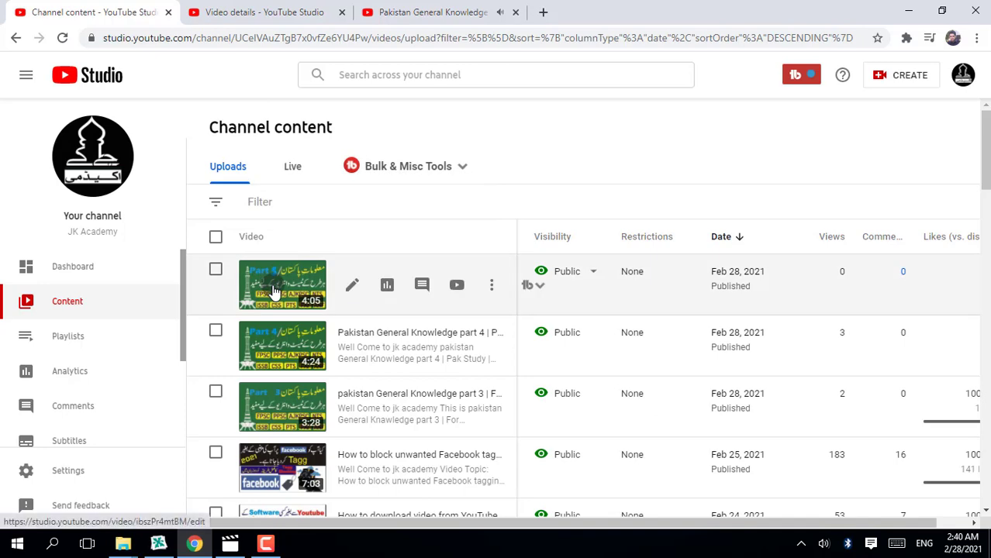
View the published part 5 video on YouTube from its details and check the breakdown of its TubeBuddy SEO score
left_click(273, 291)
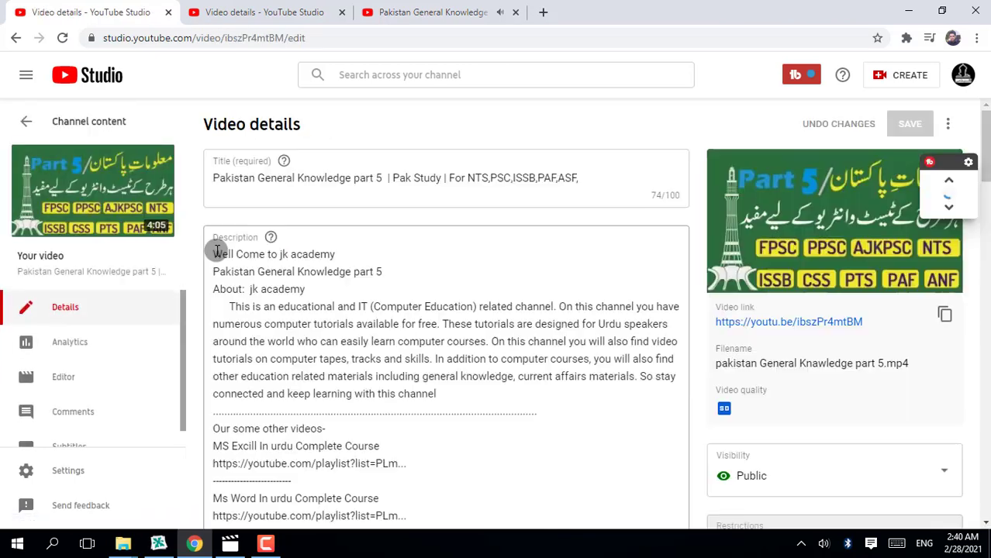
left_click(77, 189)
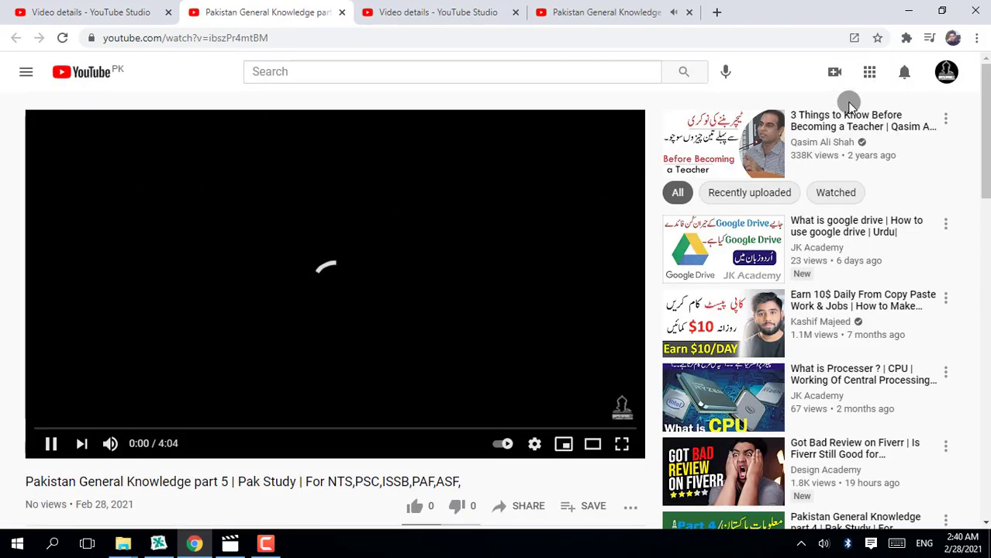
scroll(312, 186, "down", 2)
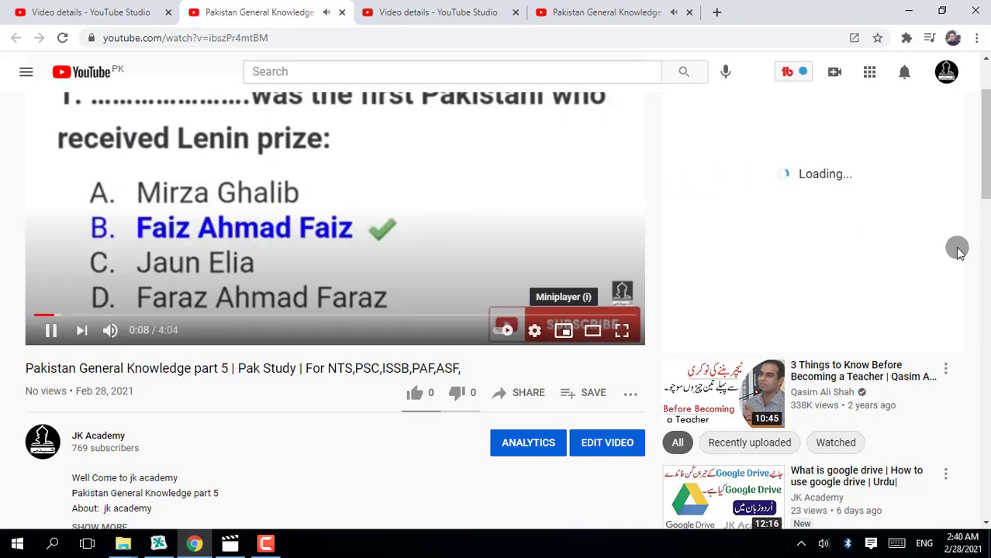
left_click_drag(985, 180, 985, 160)
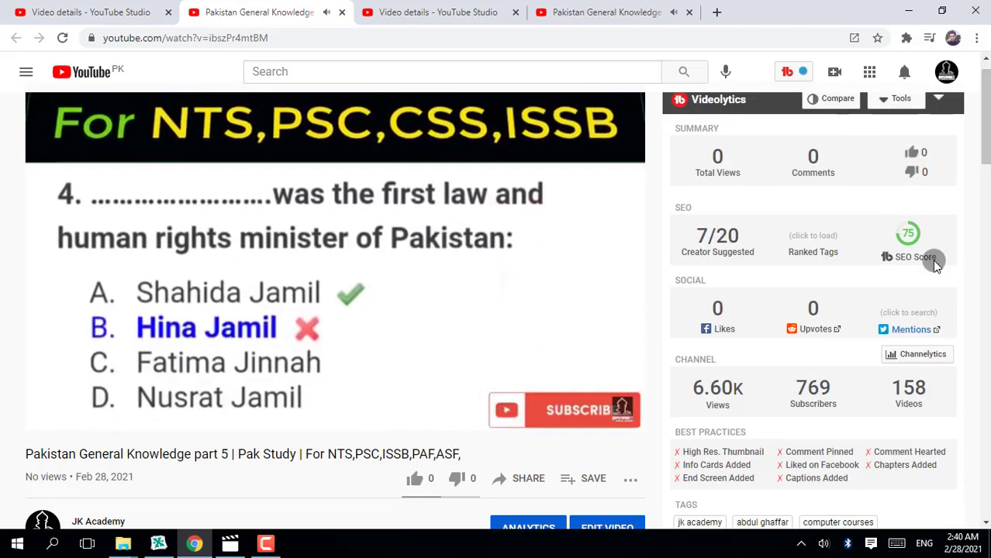
mouse_move(902, 235)
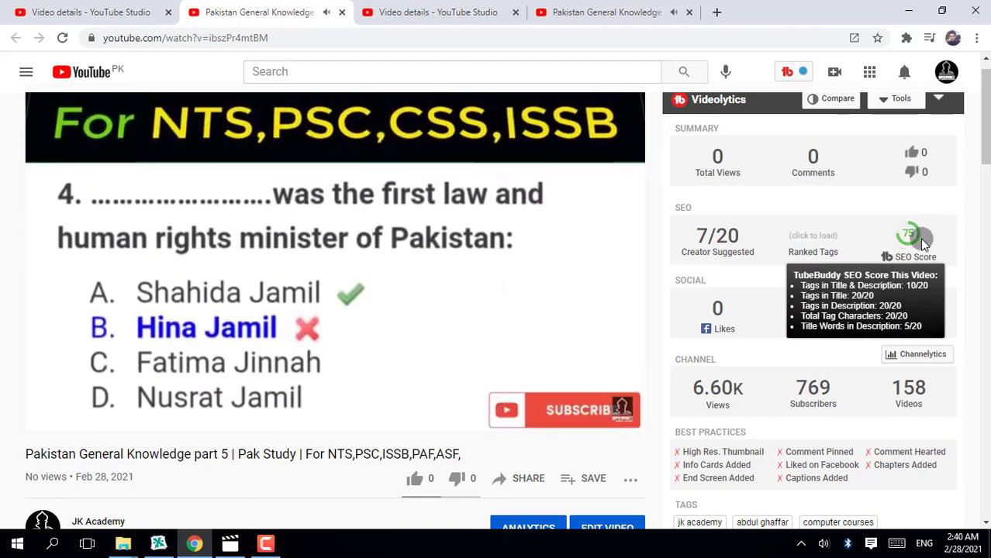